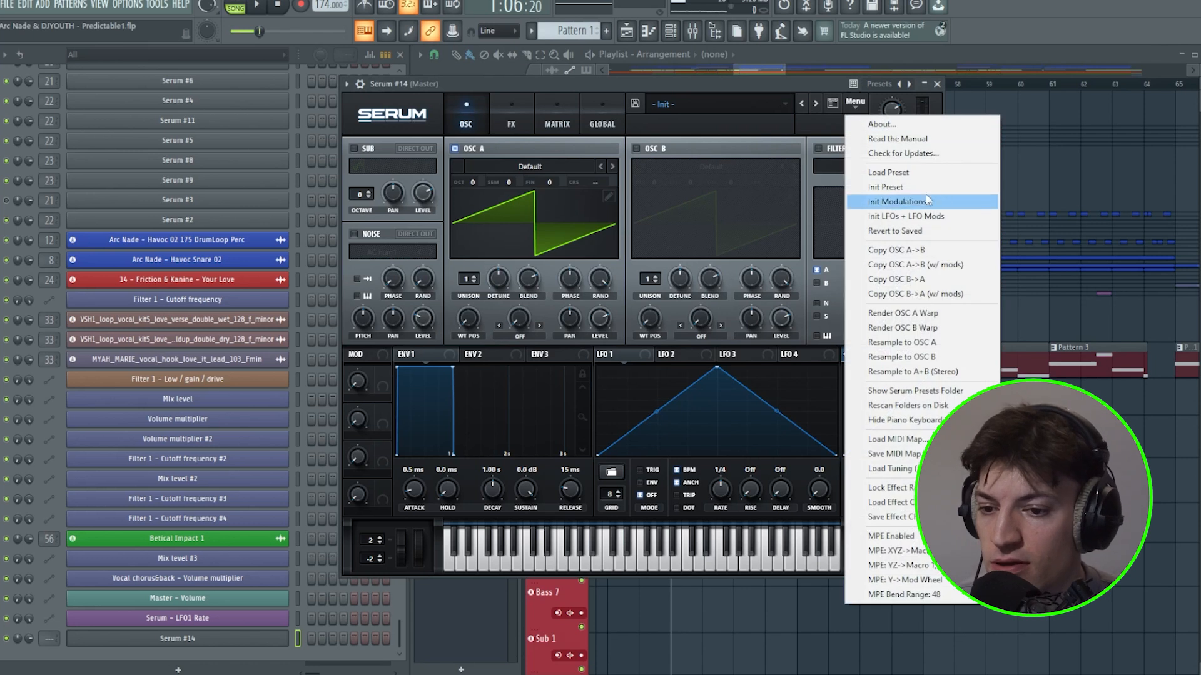
# Load the Analog_BD_Sin wavetable into oscillator A and set its octave to -2
pyautogui.click(538, 168)
pyautogui.moveTo(532, 185)
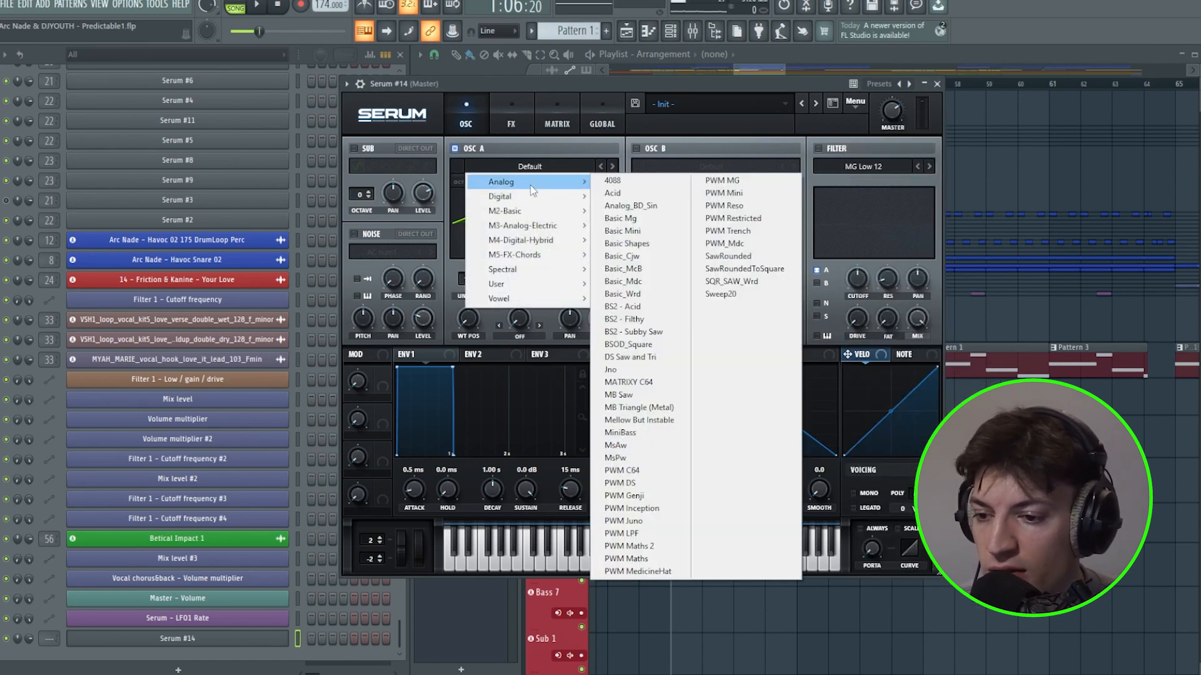
pyautogui.click(641, 208)
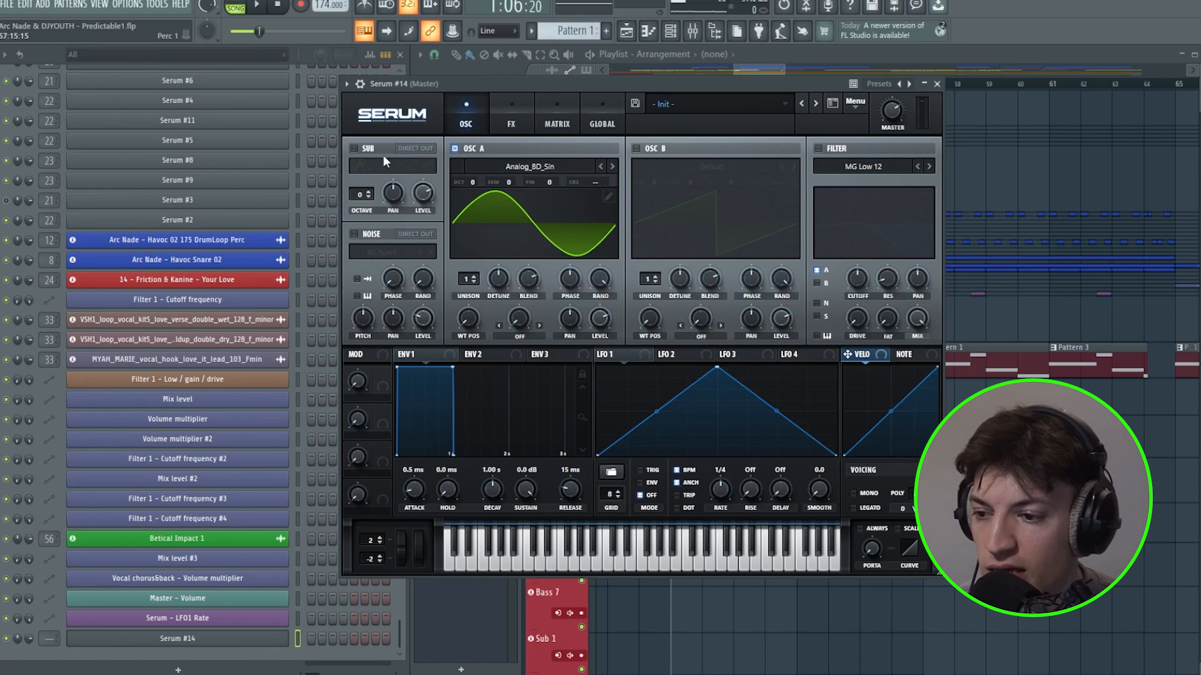
pyautogui.moveTo(474, 193); pyautogui.dragTo(479, 224)
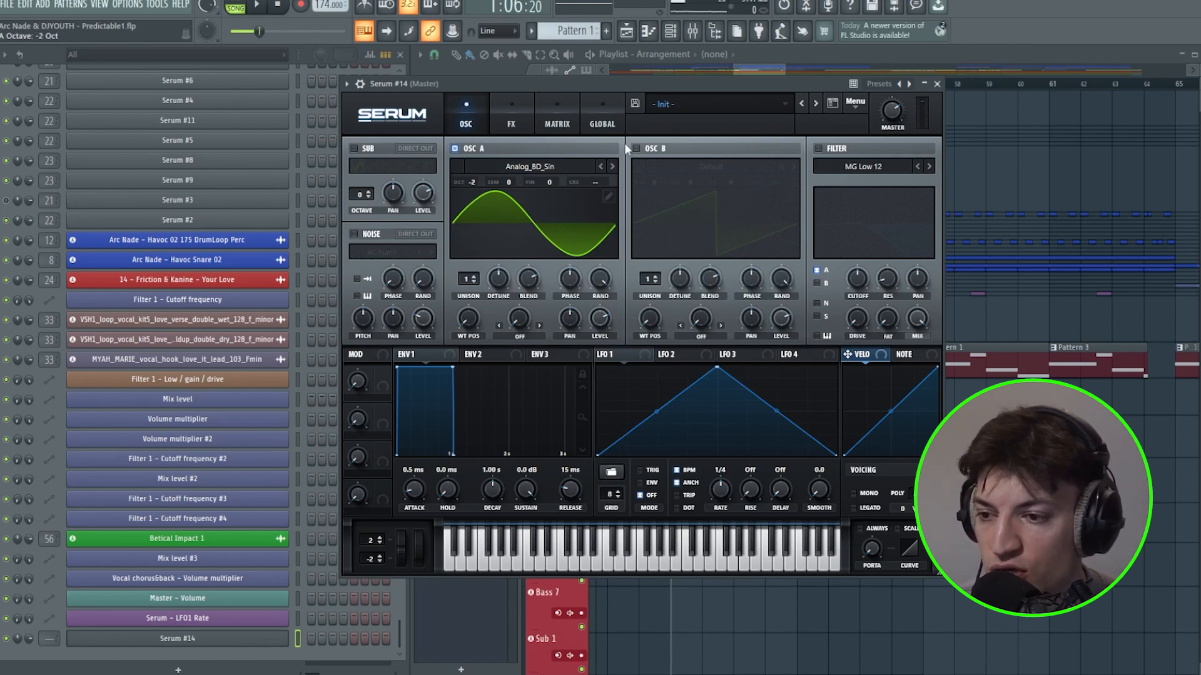
# Play several notes on the on-screen keyboard to audition oscillator A's sine sound
pyautogui.moveTo(648, 85); pyautogui.dragTo(658, 83)
pyautogui.moveTo(745, 566)
pyautogui.mouseDown()
pyautogui.moveTo(729, 565)
pyautogui.moveTo(859, 562)
pyautogui.moveTo(813, 567)
pyautogui.mouseUp()
pyautogui.click(664, 559)
pyautogui.click(563, 560)
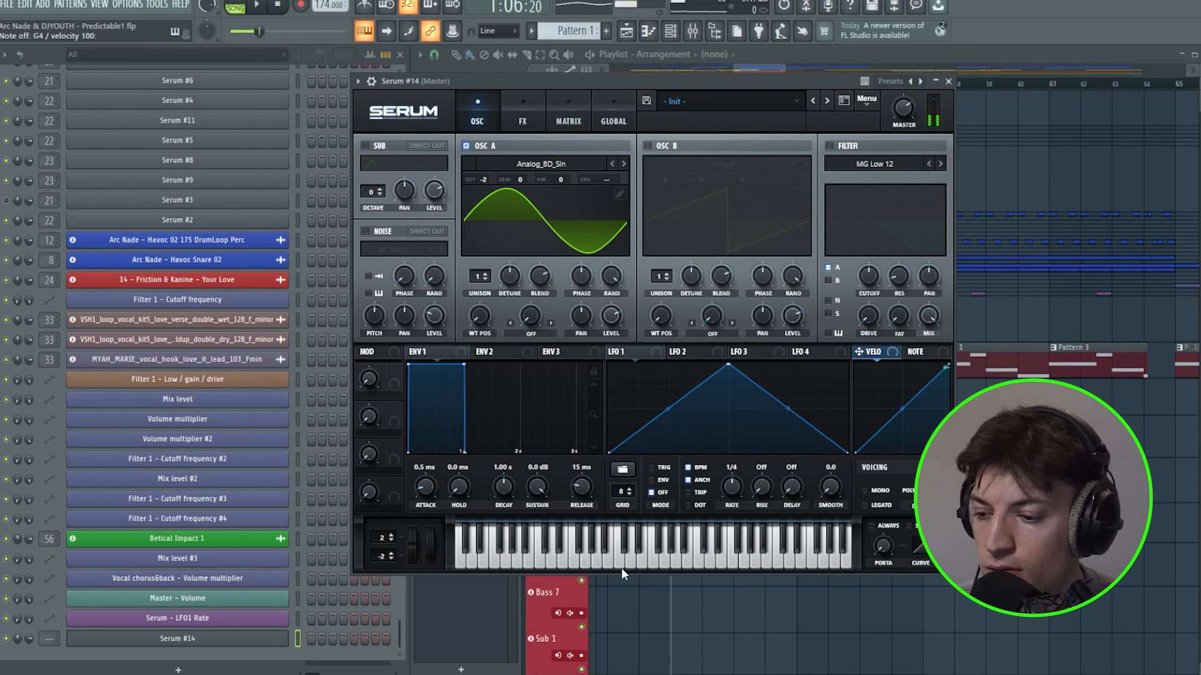
pyautogui.click(584, 568)
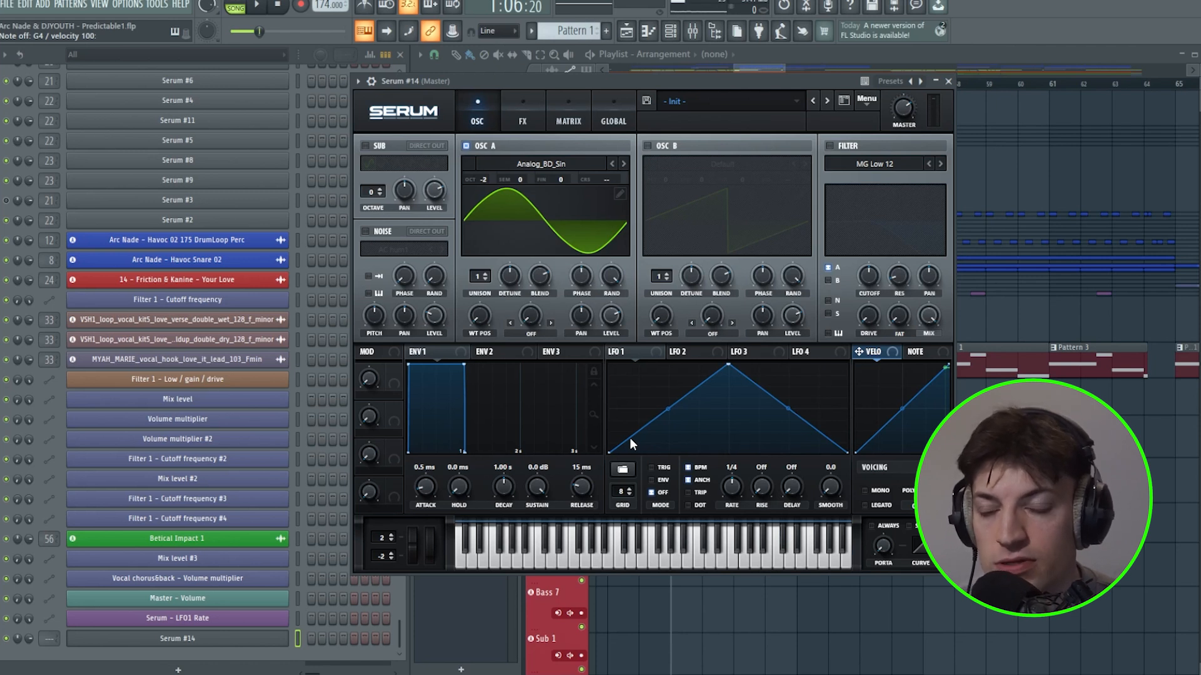
# Enable oscillator B at -2 octaves and replace its saw wavetable with a waveform containing only a strong third harmonic
pyautogui.click(648, 146)
pyautogui.moveTo(669, 178); pyautogui.dragTo(662, 214)
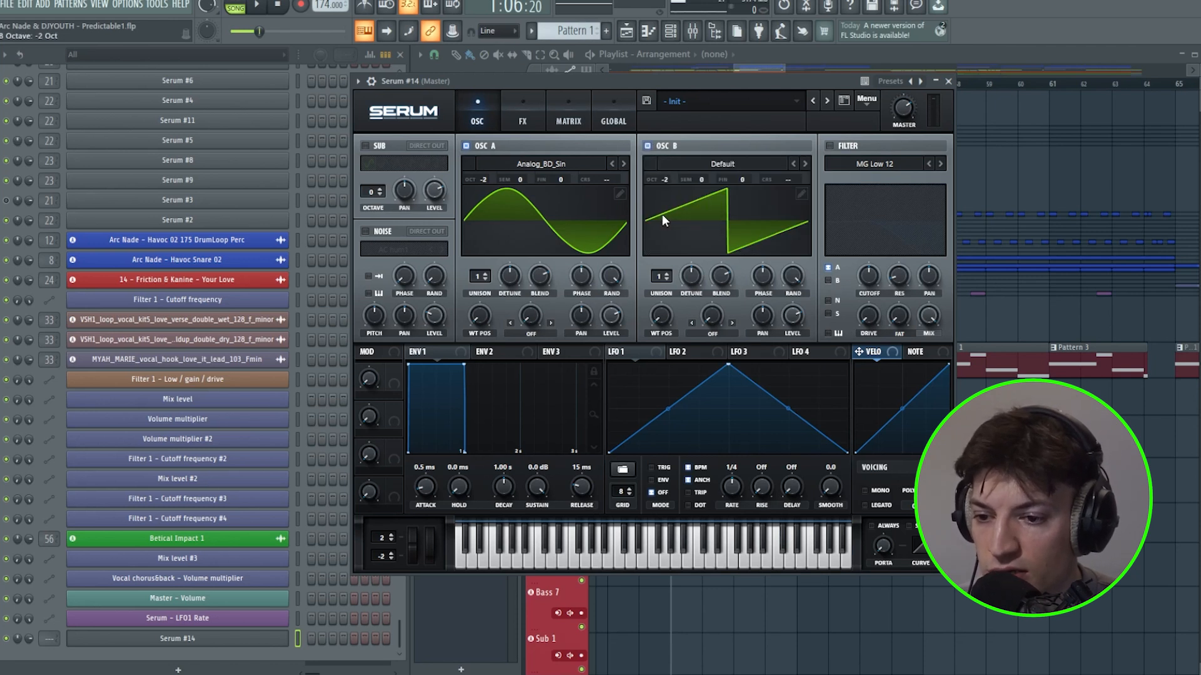
pyautogui.click(800, 195)
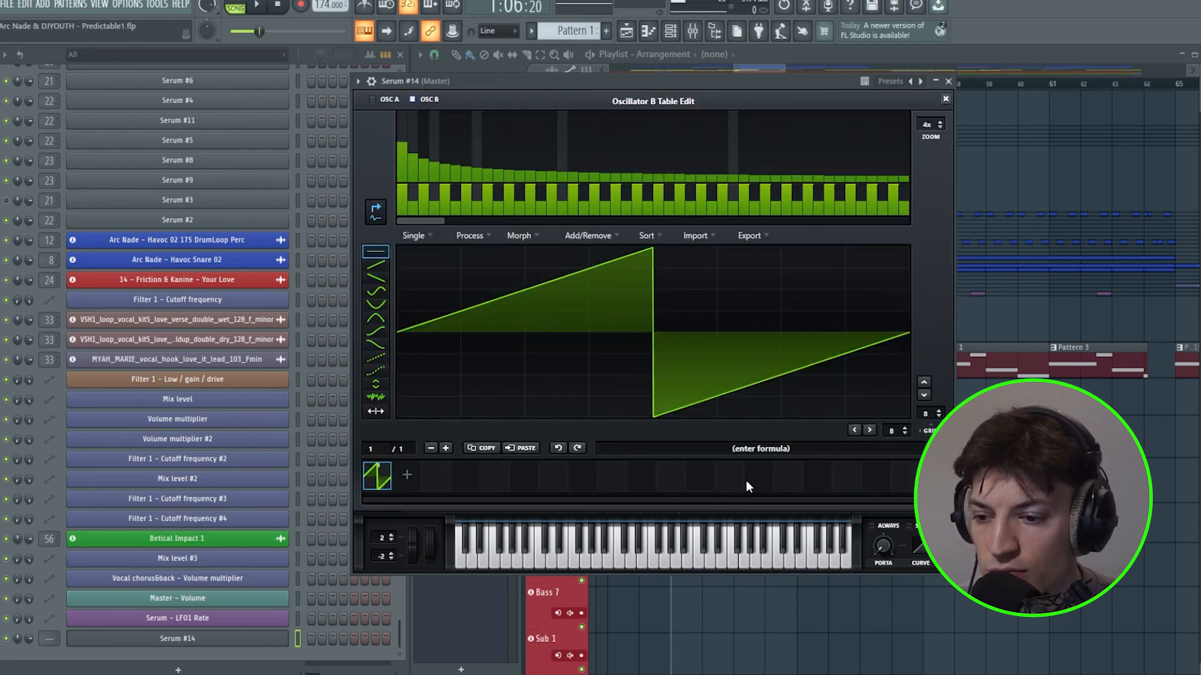
pyautogui.click(558, 448)
pyautogui.click(576, 448)
pyautogui.click(559, 448)
pyautogui.click(577, 448)
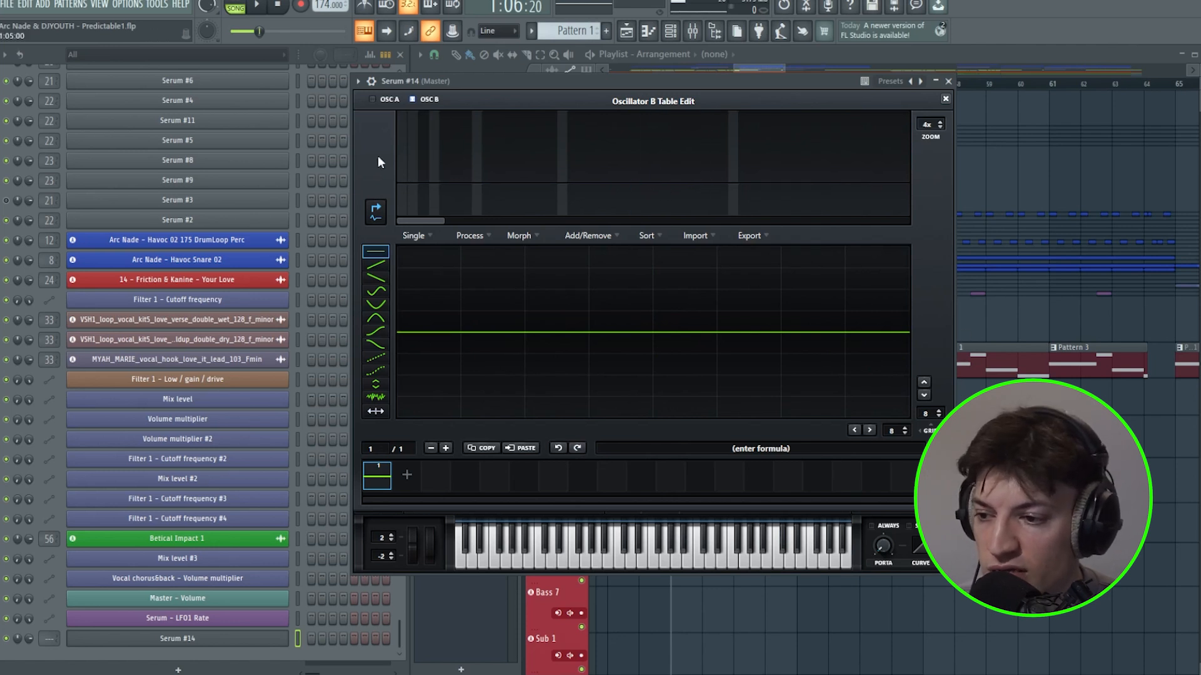
pyautogui.click(423, 175)
pyautogui.moveTo(426, 159); pyautogui.dragTo(423, 132)
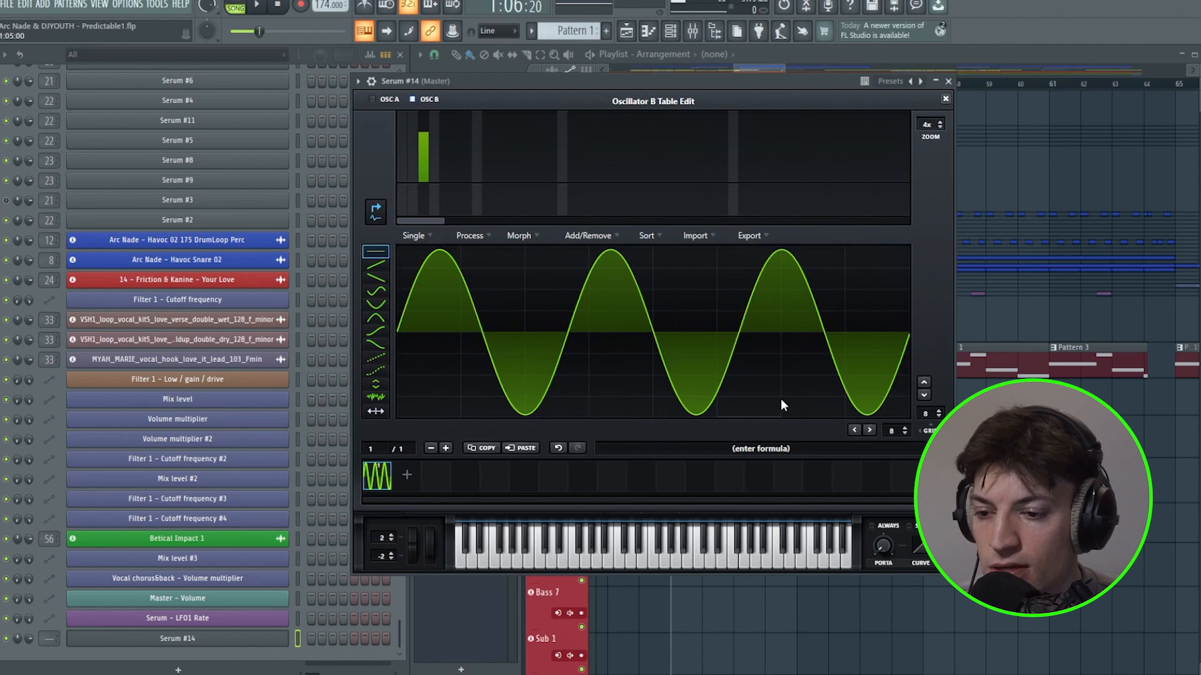
pyautogui.click(945, 100)
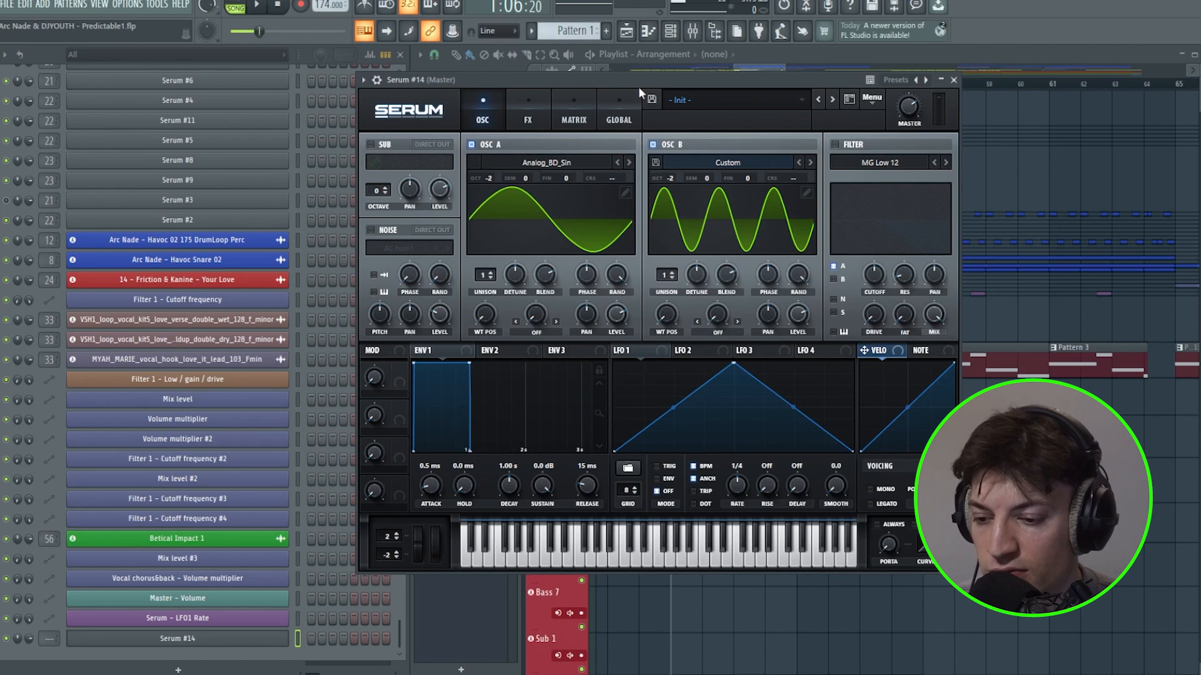
# Play a few notes to audition both oscillators together
pyautogui.press('w')
pyautogui.press('n')
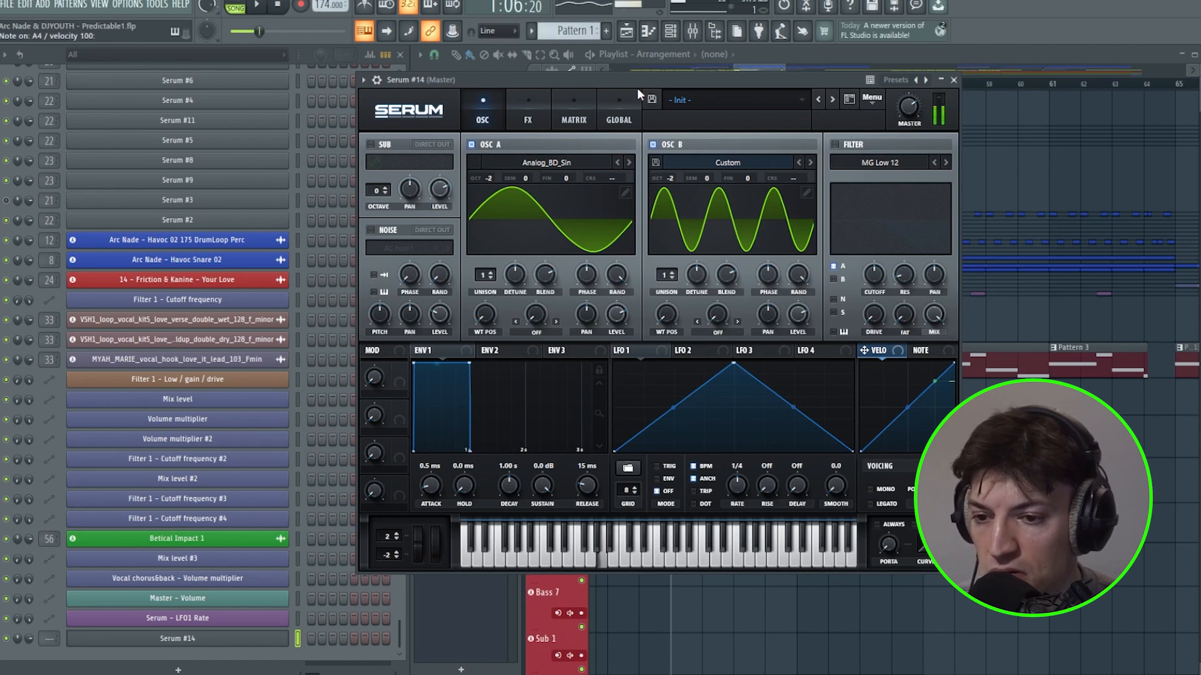
pyautogui.press('b')
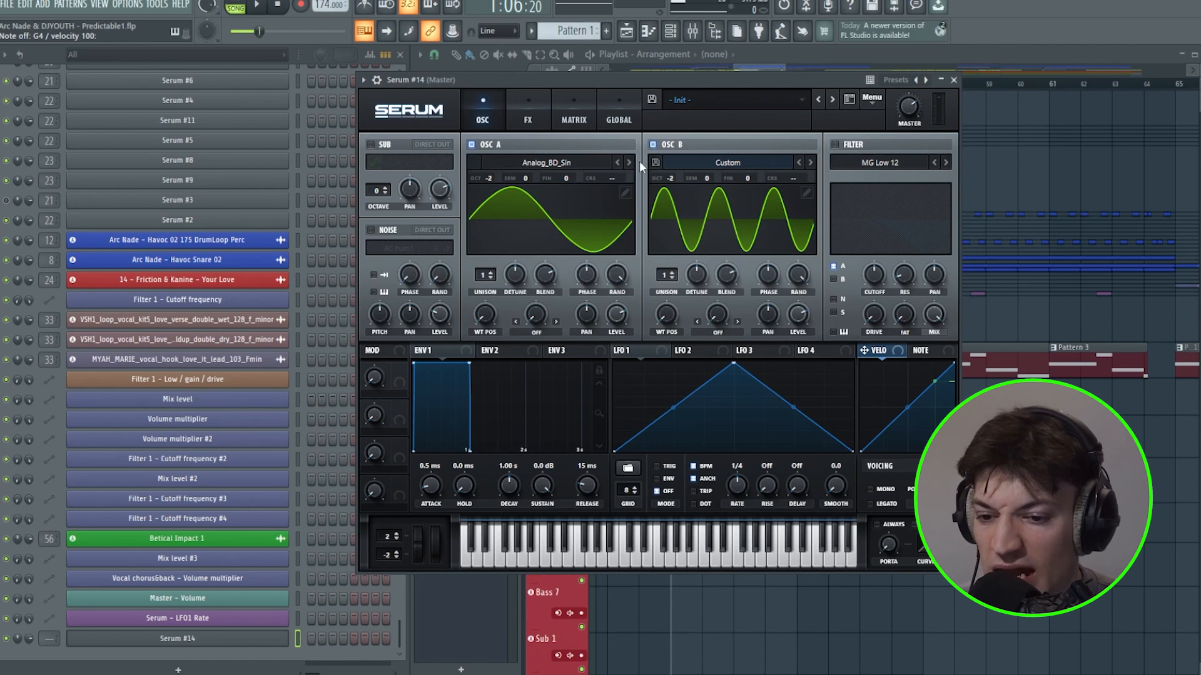
# Add the Tube distortion effect to the patch and audition it with a few notes
pyautogui.click(533, 122)
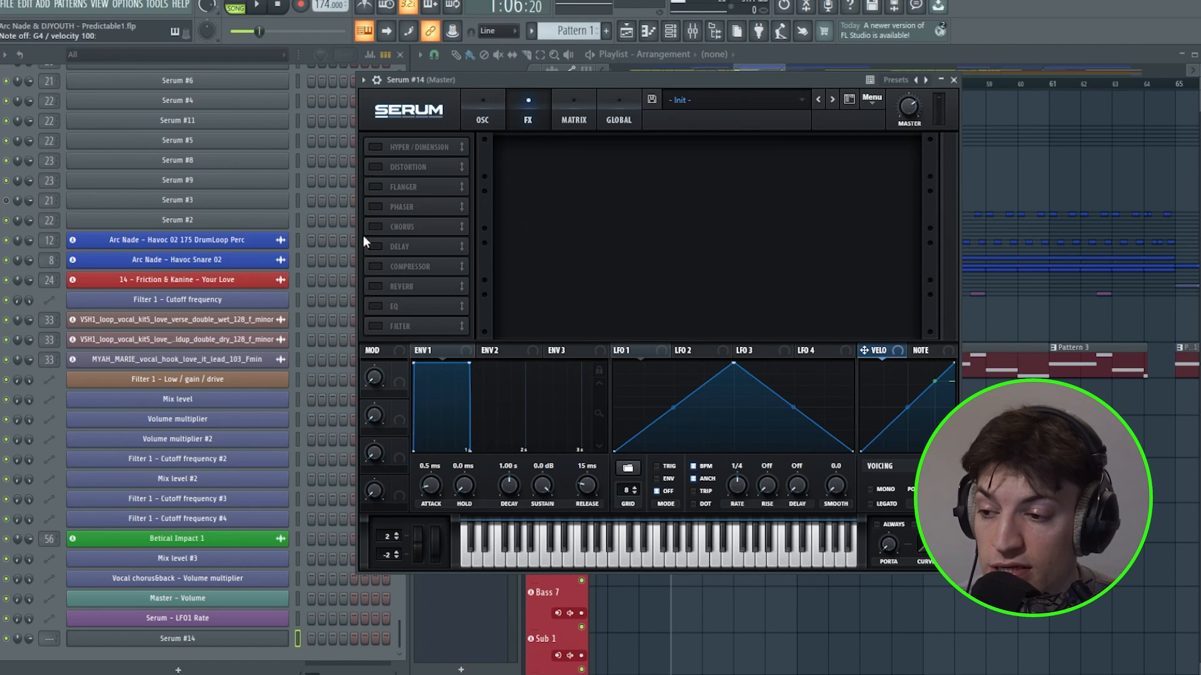
pyautogui.click(376, 167)
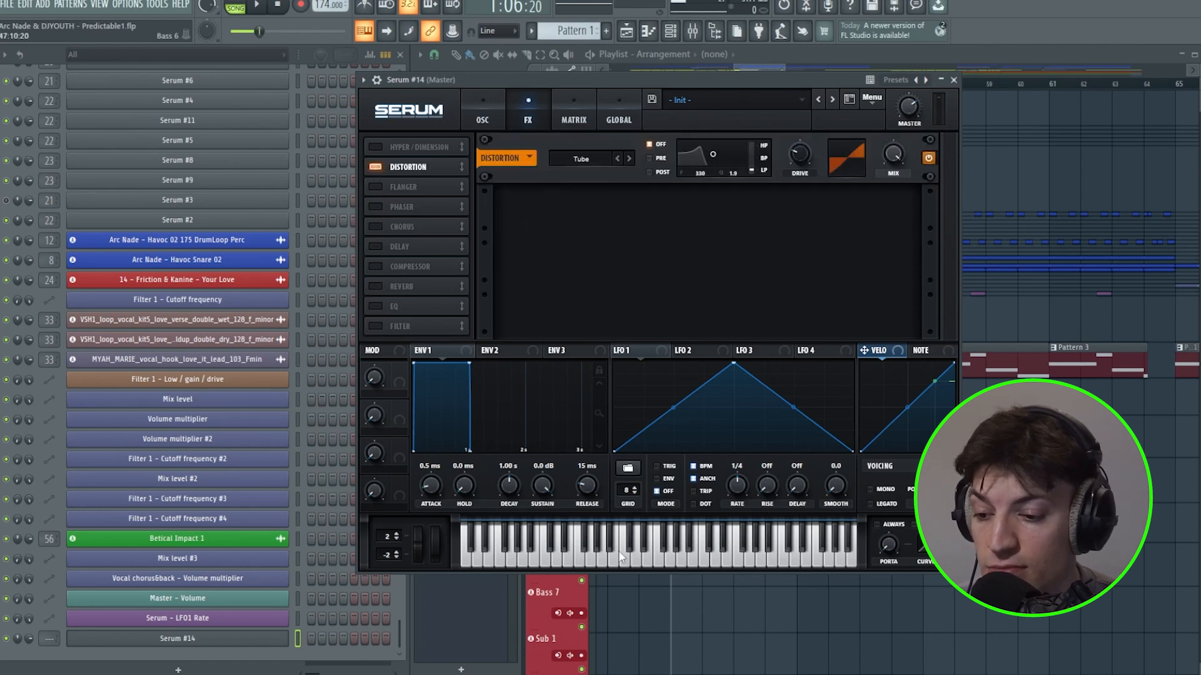
pyautogui.press('space')
pyautogui.press('space')
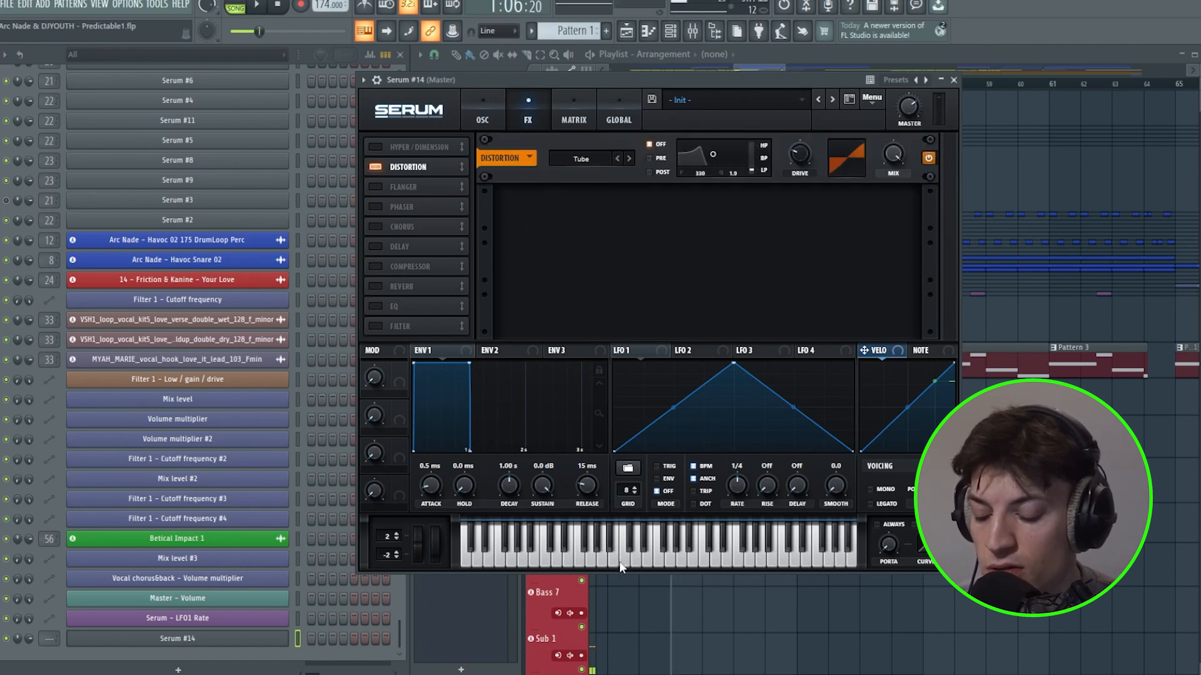
pyautogui.press('q')
pyautogui.press('n')
pyautogui.press('q')
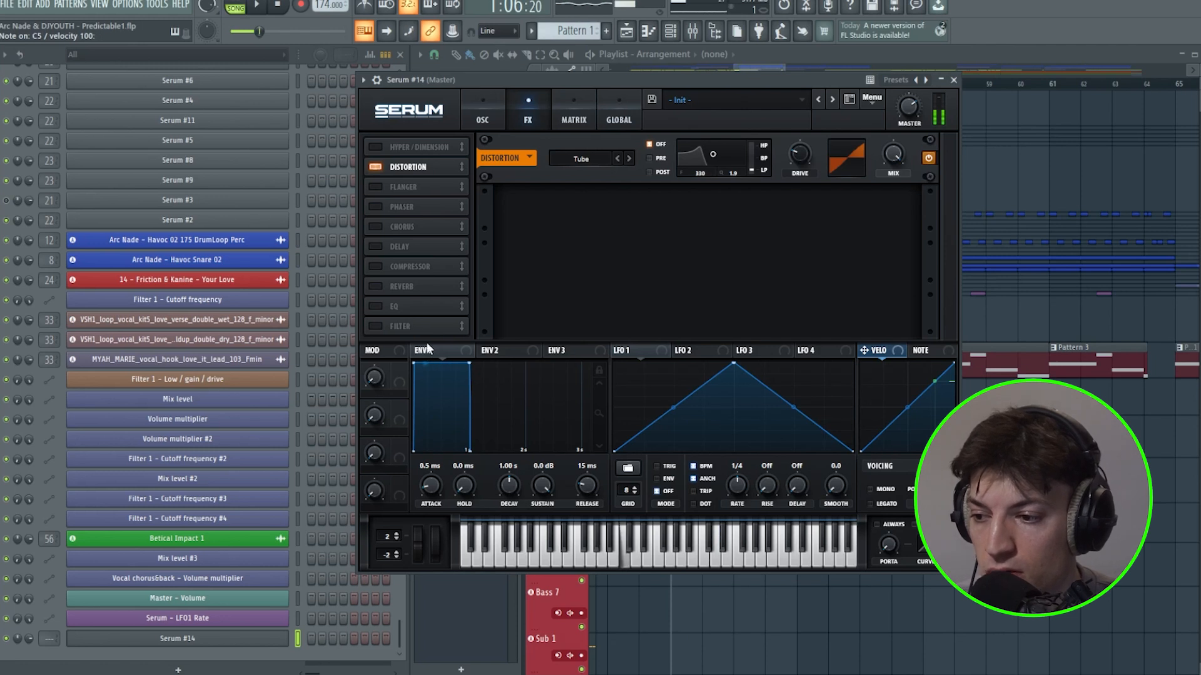
# Add a compressor, compare its multiband mode on and off, leave multiband off and audition a few notes
pyautogui.click(375, 266)
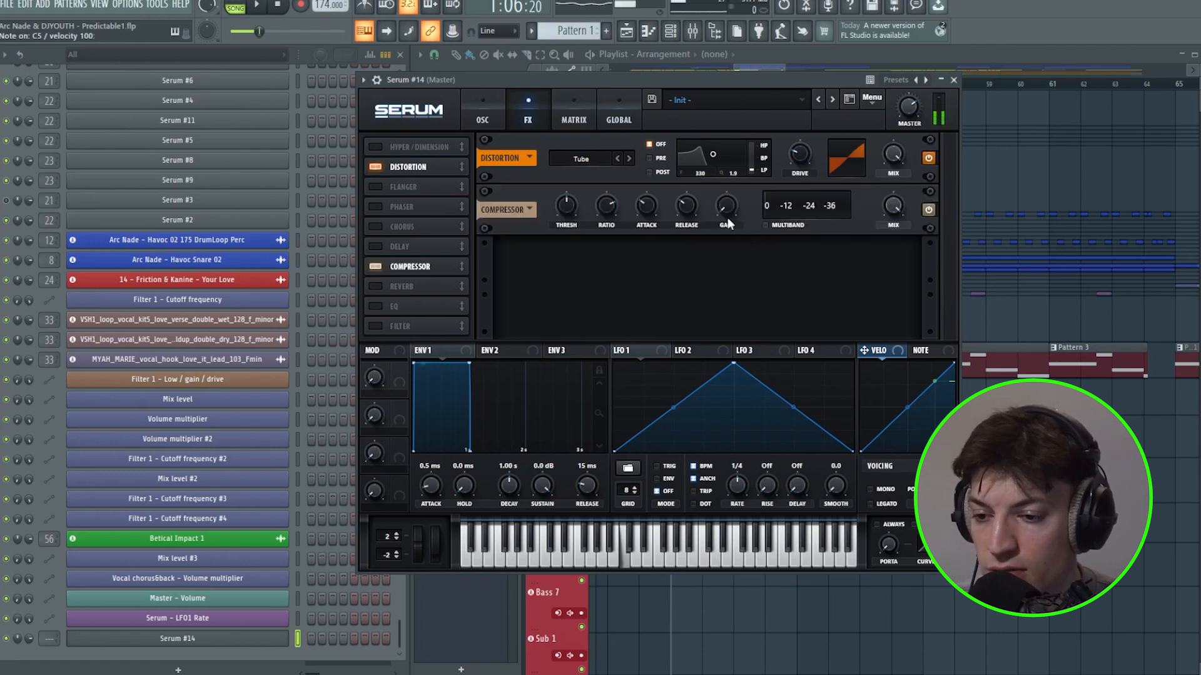
pyautogui.click(765, 225)
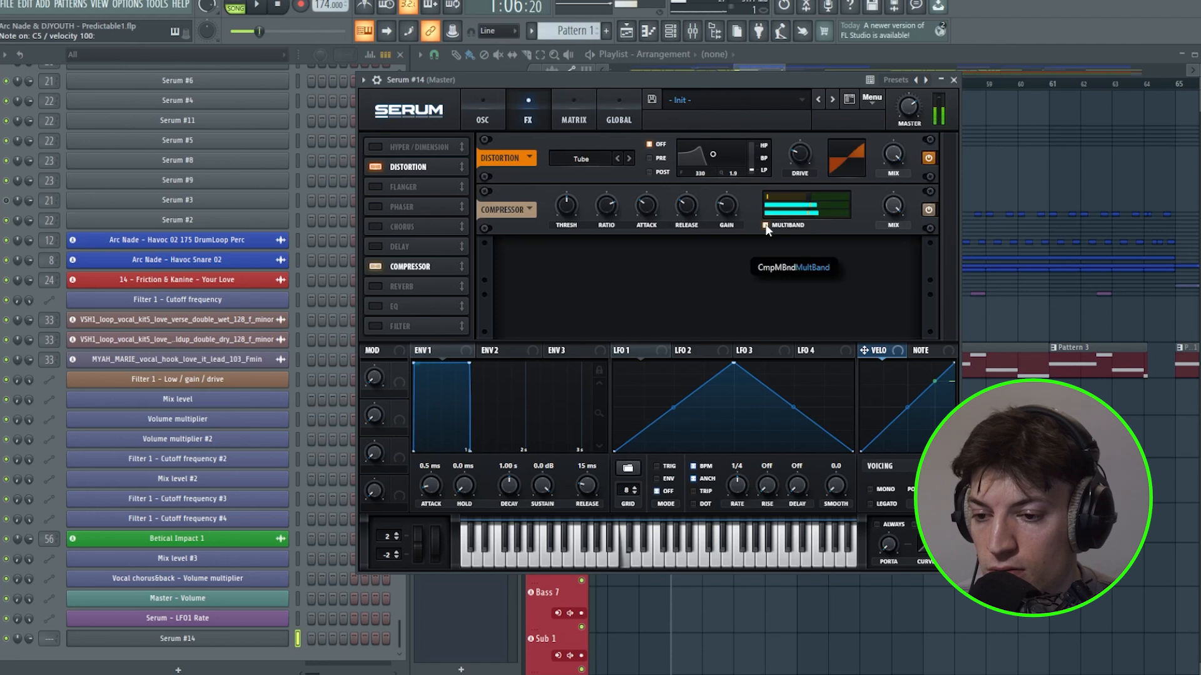
pyautogui.click(765, 225)
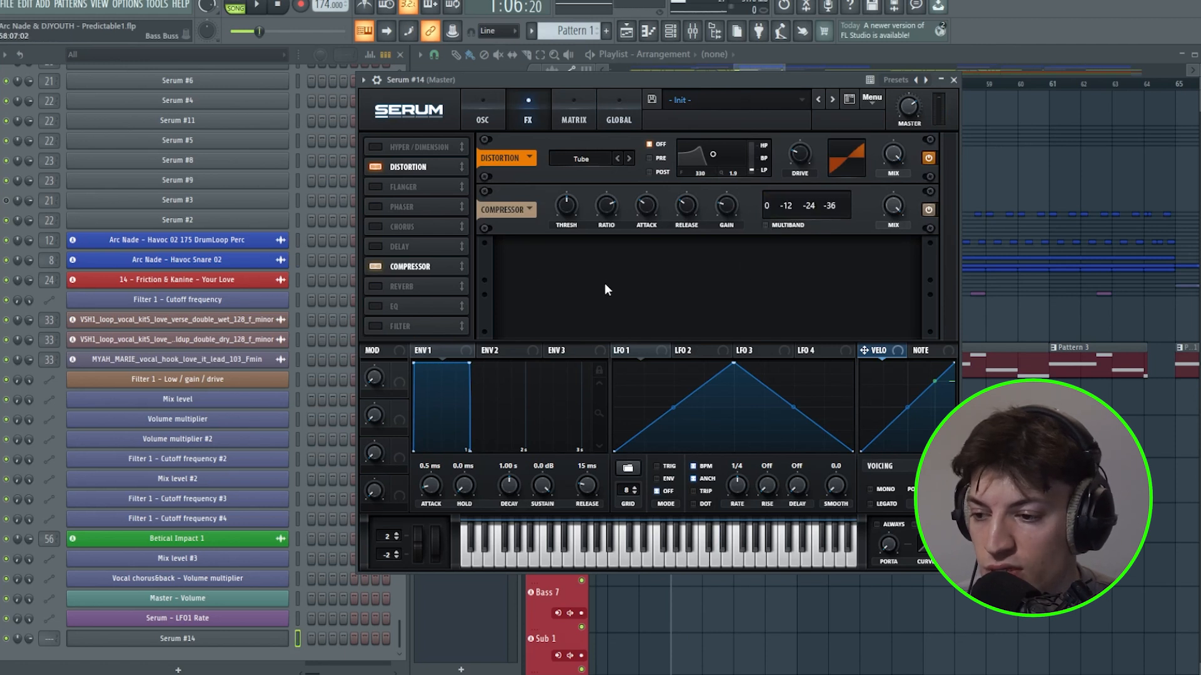
pyautogui.press('n')
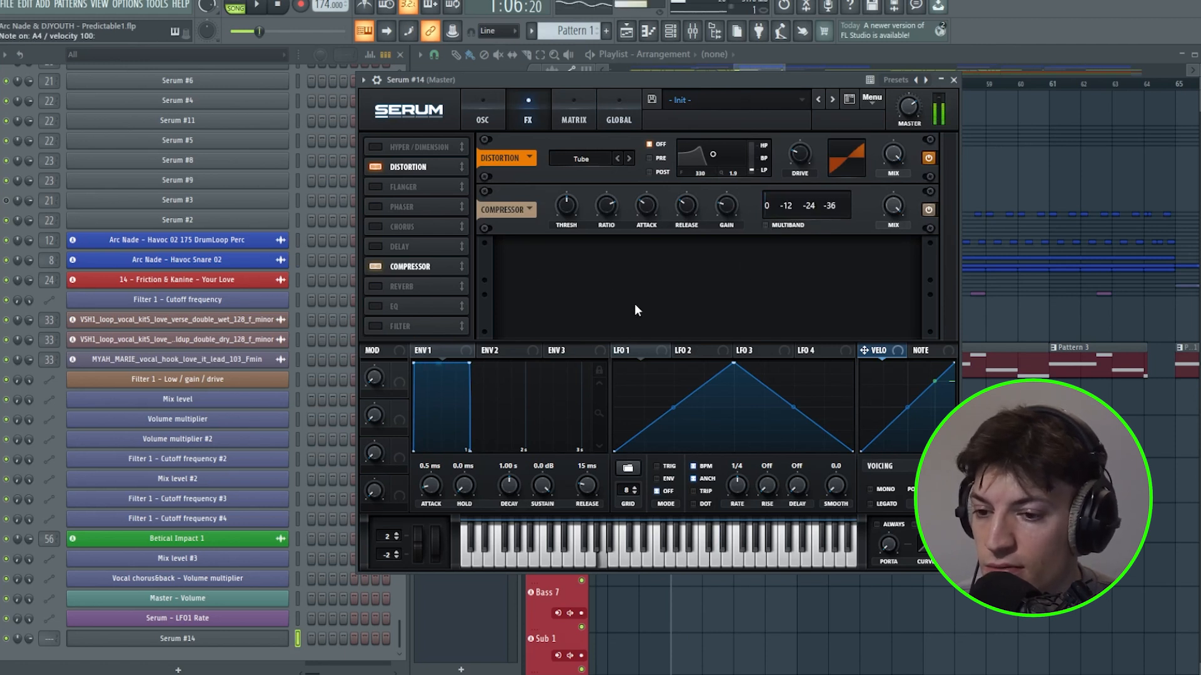
pyautogui.press('j')
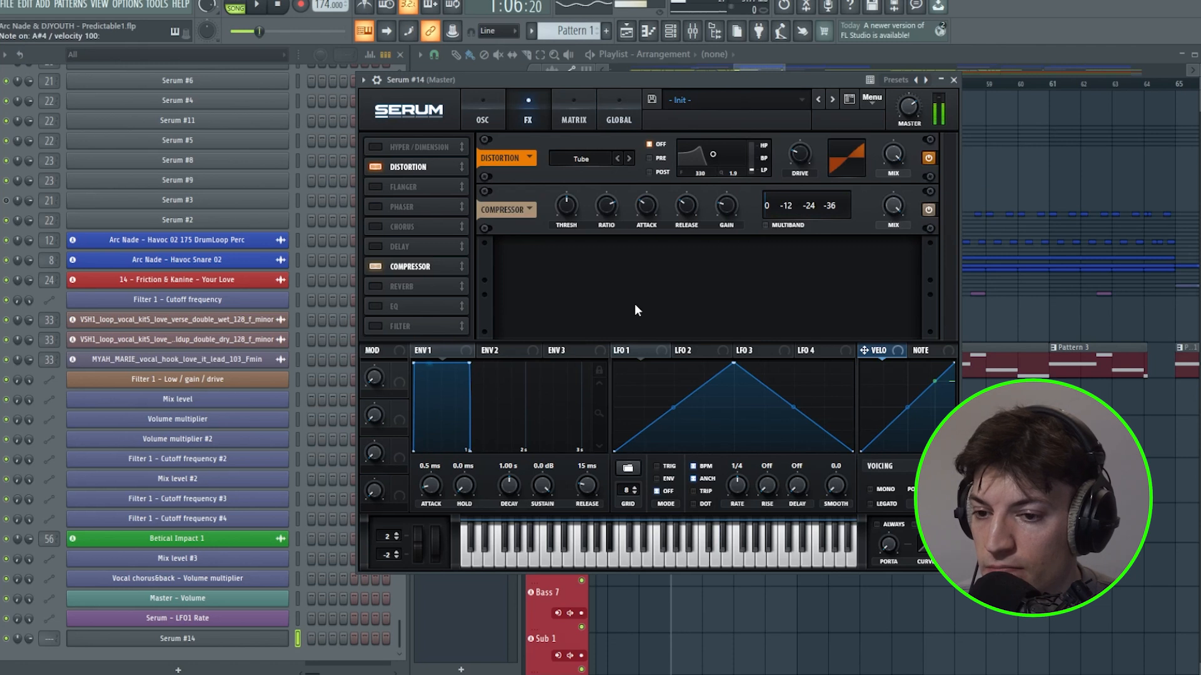
# Return to the oscillator page and move LFO 1's peak earlier, to about a quarter of the cycle
pyautogui.click(486, 116)
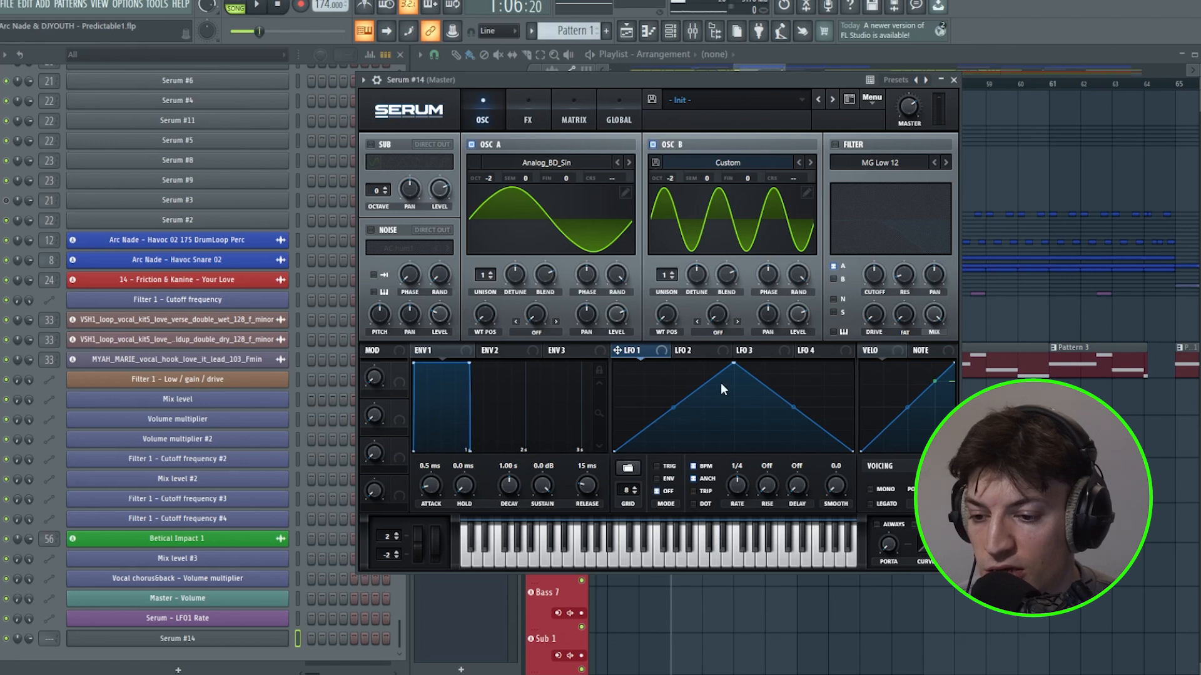
pyautogui.moveTo(733, 366); pyautogui.dragTo(679, 366)
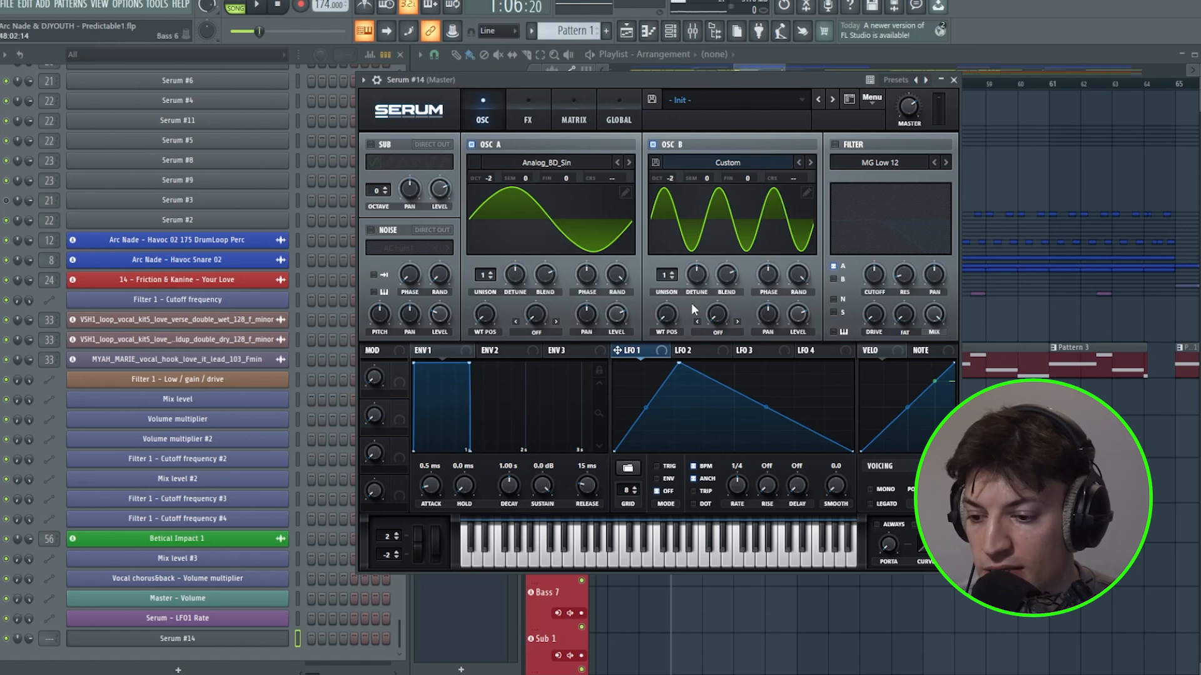
pyautogui.click(628, 469)
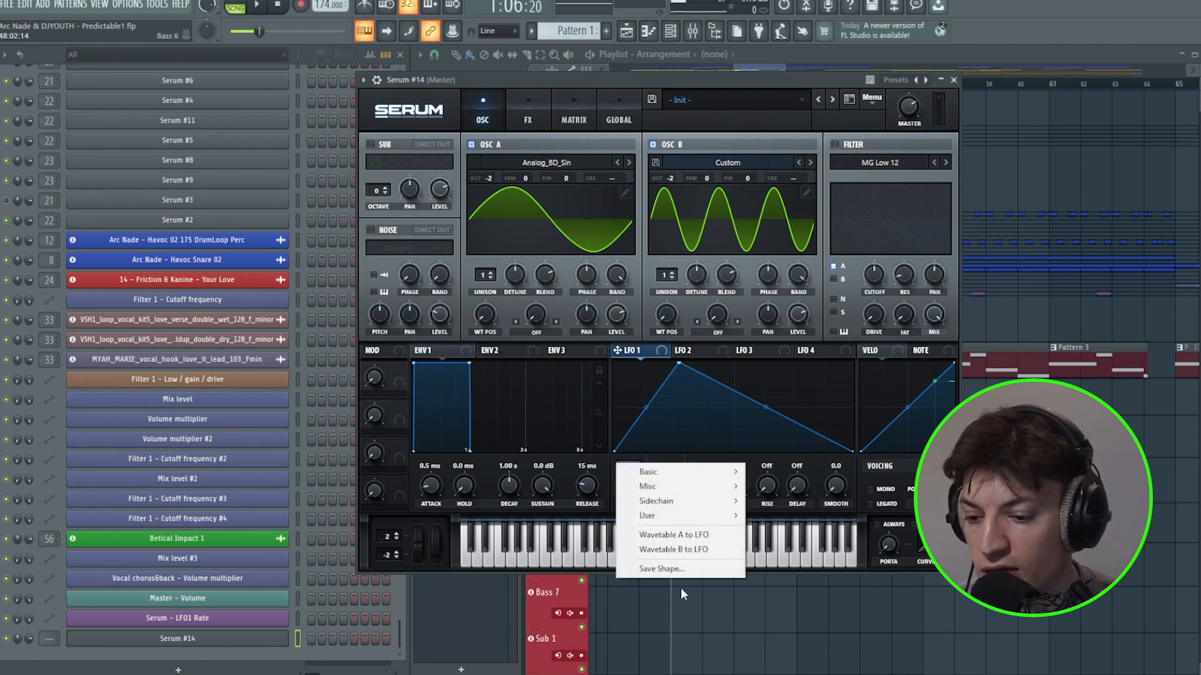
pyautogui.click(672, 569)
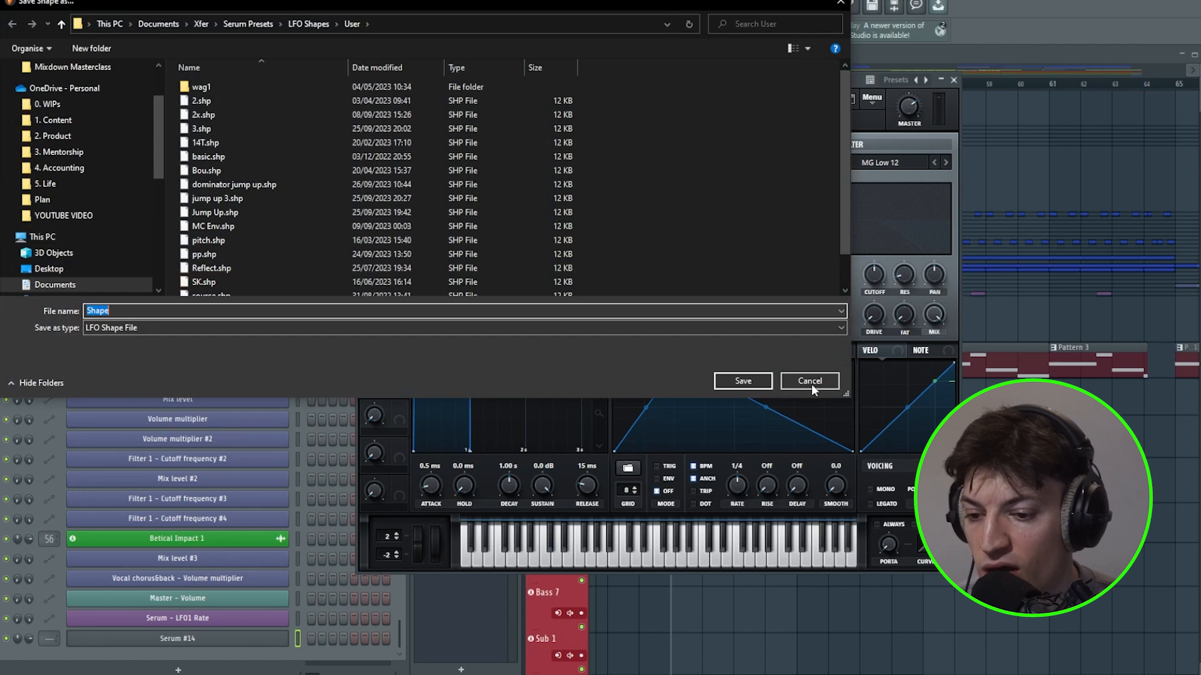
pyautogui.click(815, 387)
# Rescan the preset folders on disk and look through the user LFO shapes
pyautogui.click(873, 99)
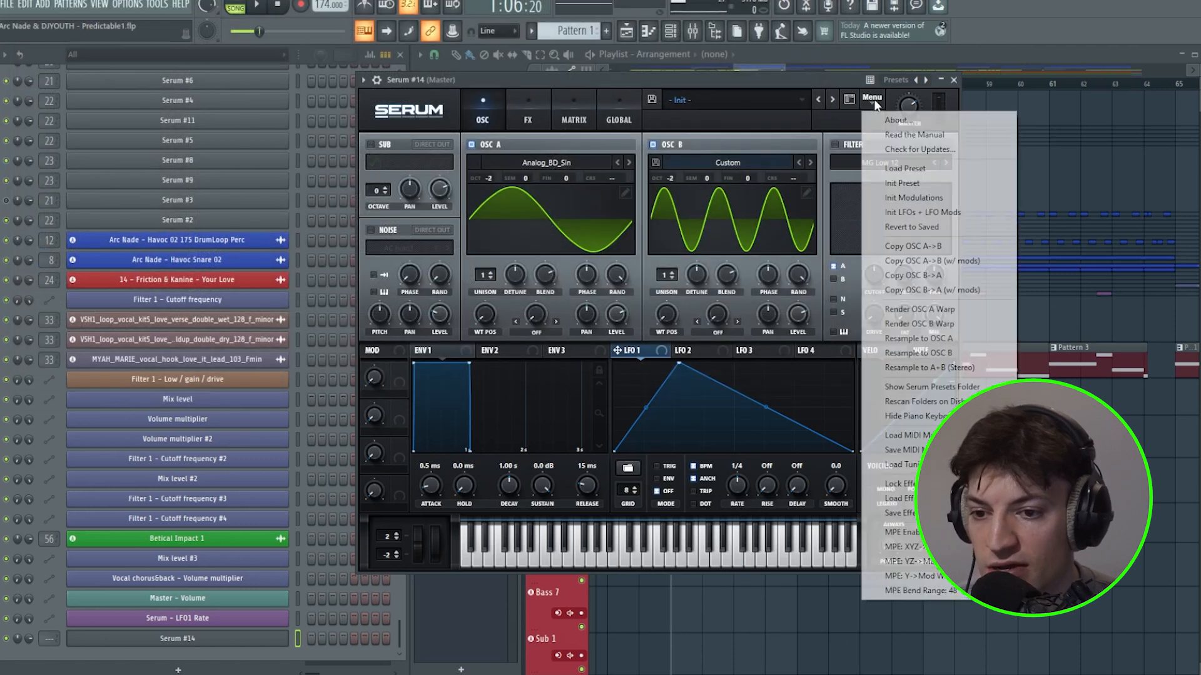
pyautogui.click(938, 402)
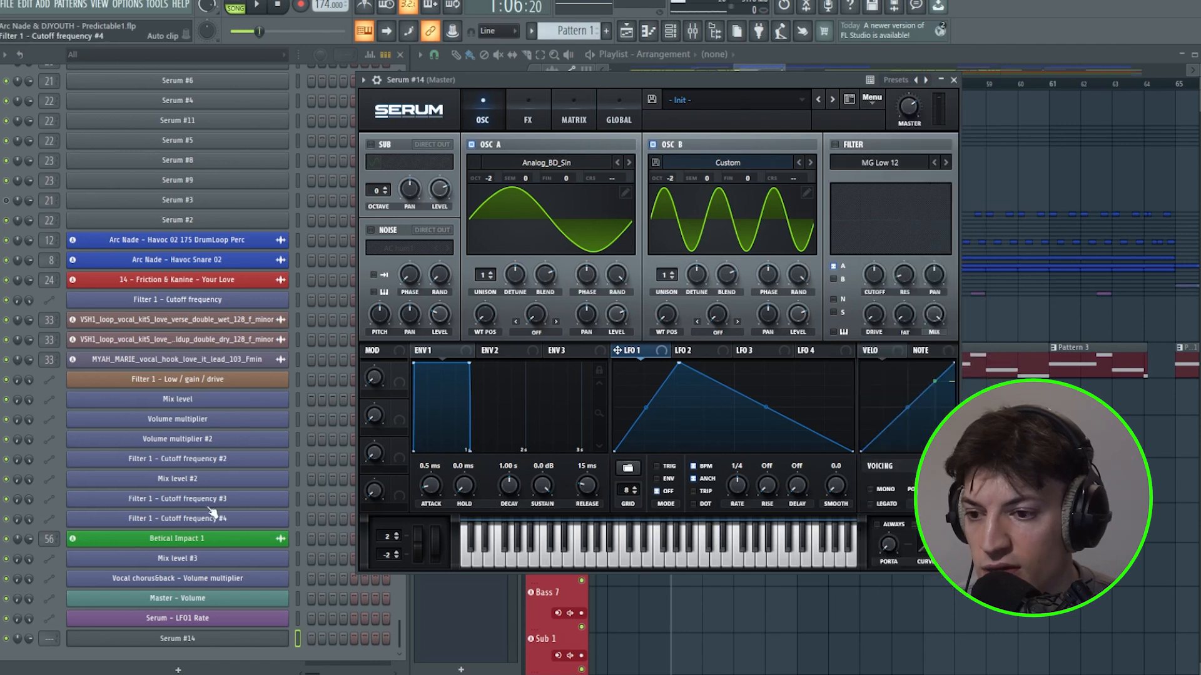
pyautogui.click(627, 468)
pyautogui.moveTo(670, 516)
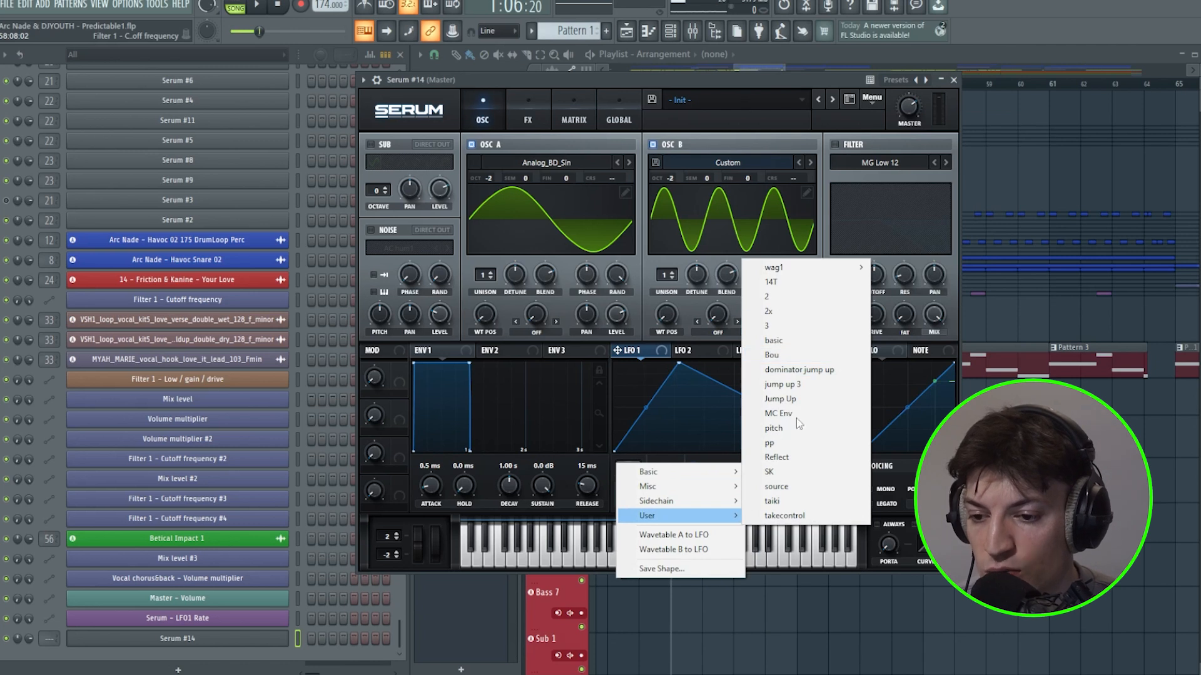
pyautogui.click(779, 443)
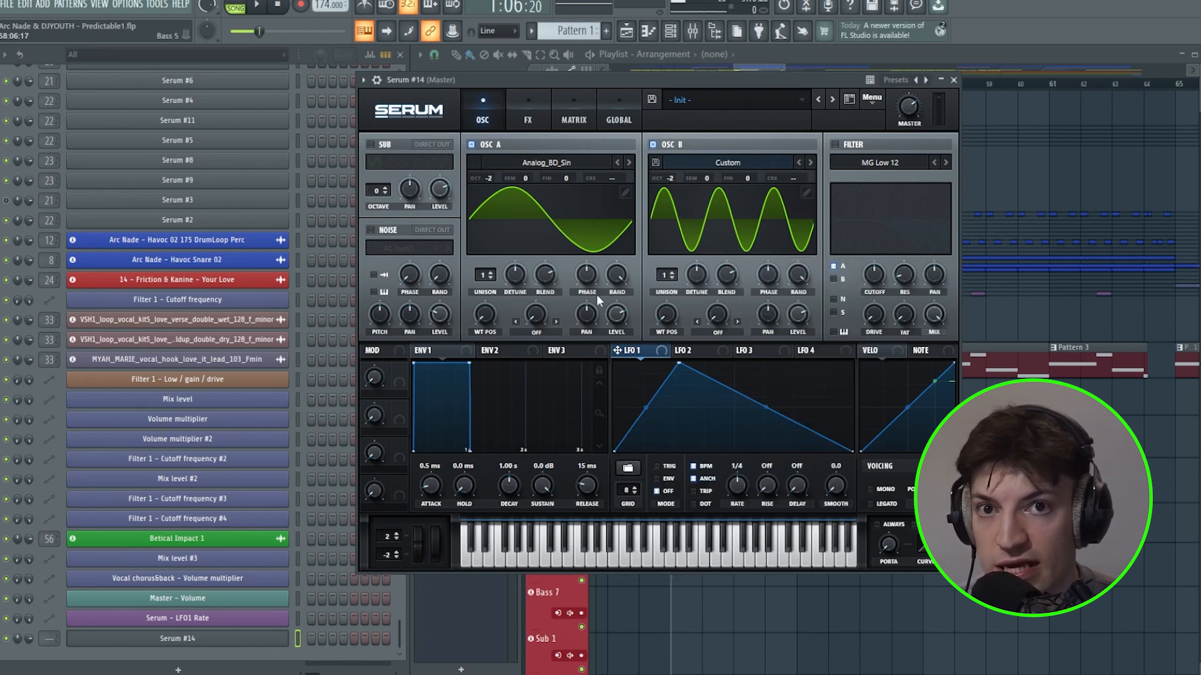
# Bend both slopes of LFO 1 inward and assign the LFO to the levels of oscillators A and B
pyautogui.moveTo(647, 407); pyautogui.dragTo(647, 430)
pyautogui.moveTo(766, 407); pyautogui.dragTo(769, 417)
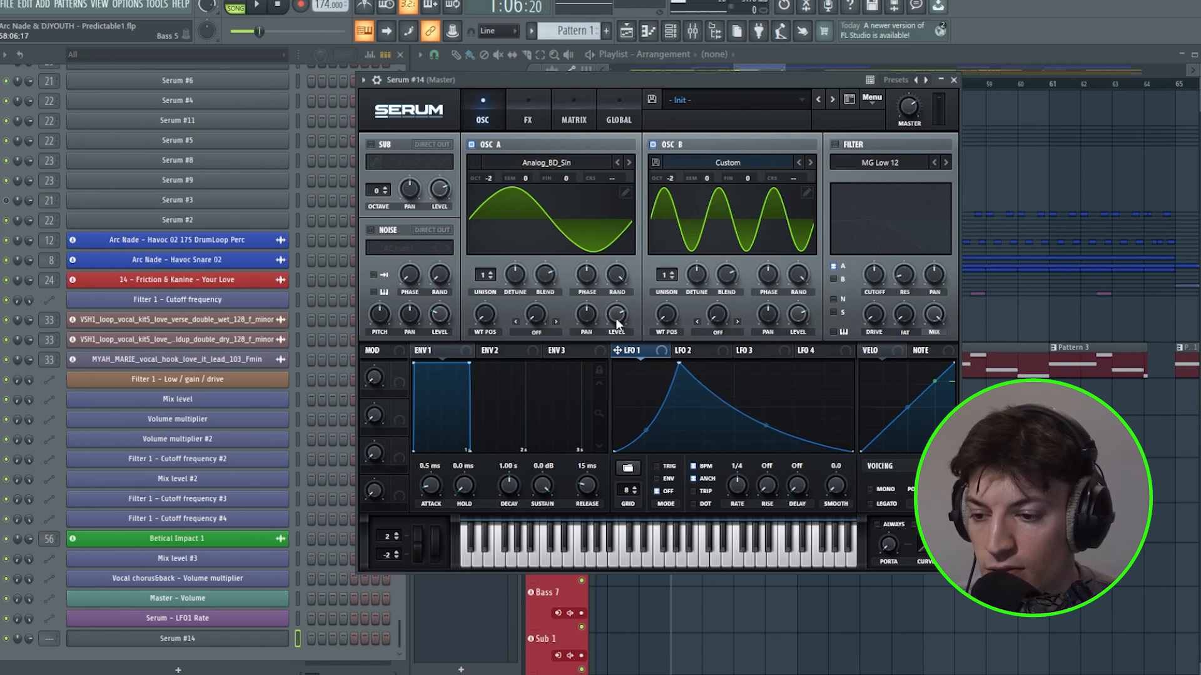
pyautogui.moveTo(617, 351); pyautogui.dragTo(615, 316)
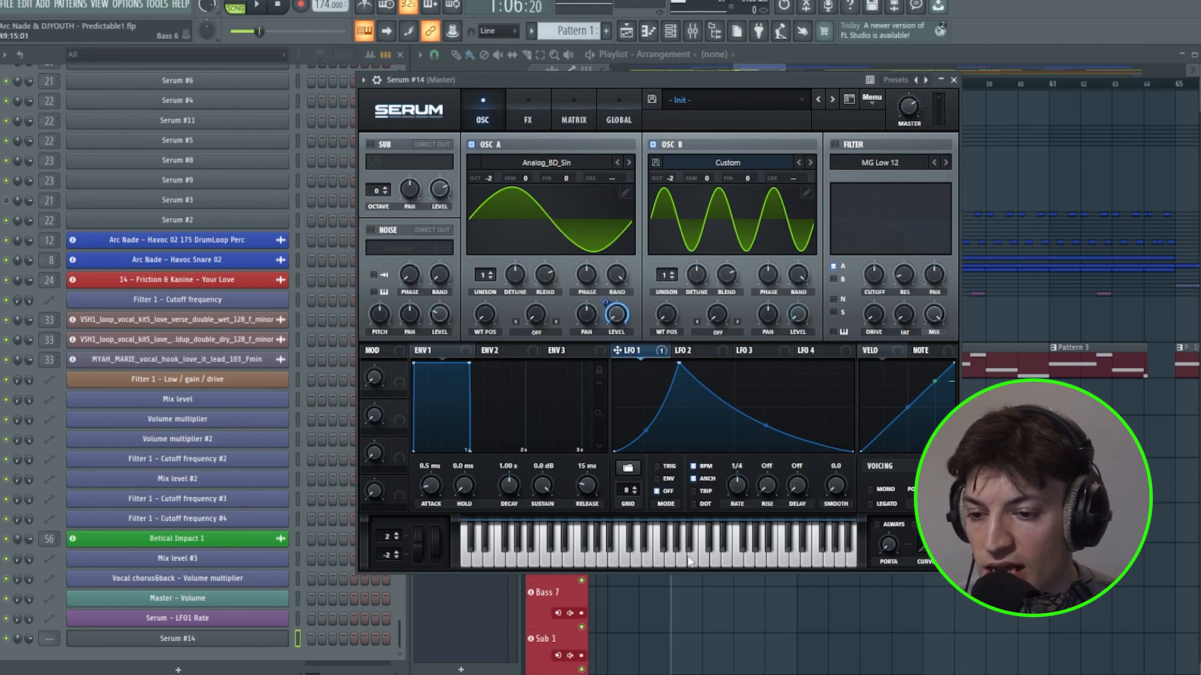
pyautogui.moveTo(632, 352); pyautogui.dragTo(798, 319)
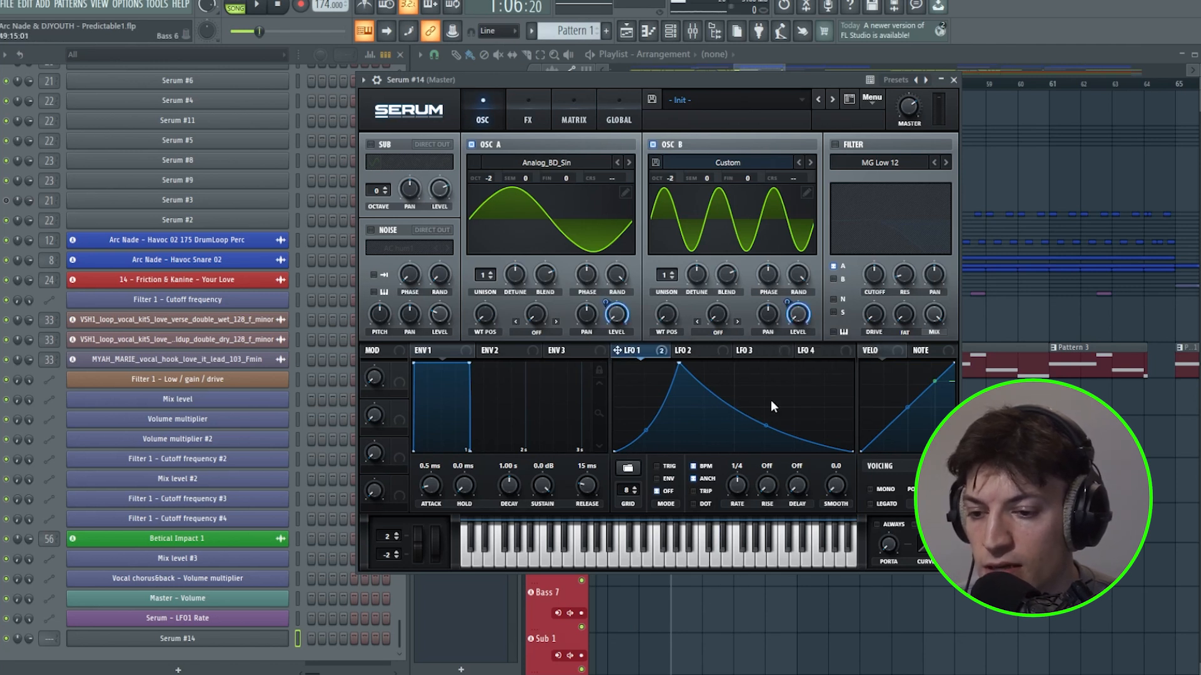
# Set LFO 1's amount to 100 on oscillator A's level, try 24 on oscillator B's level and raise it again while auditioning notes
pyautogui.moveTo(605, 303)
pyautogui.mouseDown()
pyautogui.moveTo(607, 315)
pyautogui.moveTo(617, 292)
pyautogui.mouseUp()
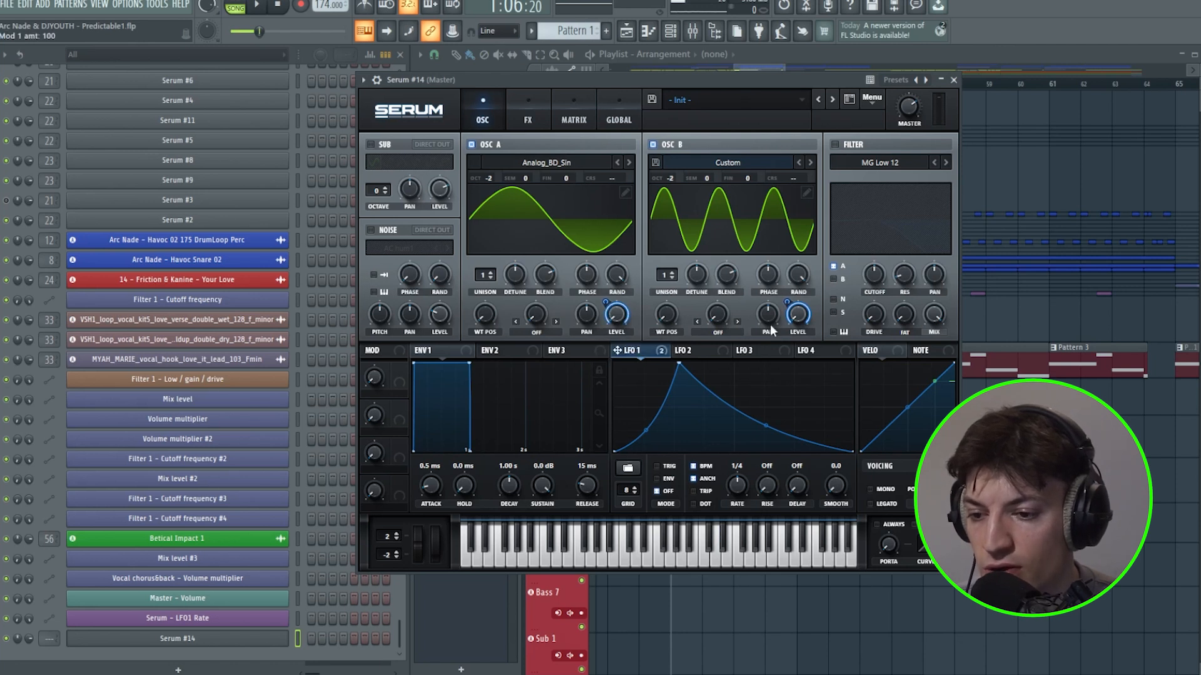
pyautogui.moveTo(789, 303); pyautogui.dragTo(788, 366)
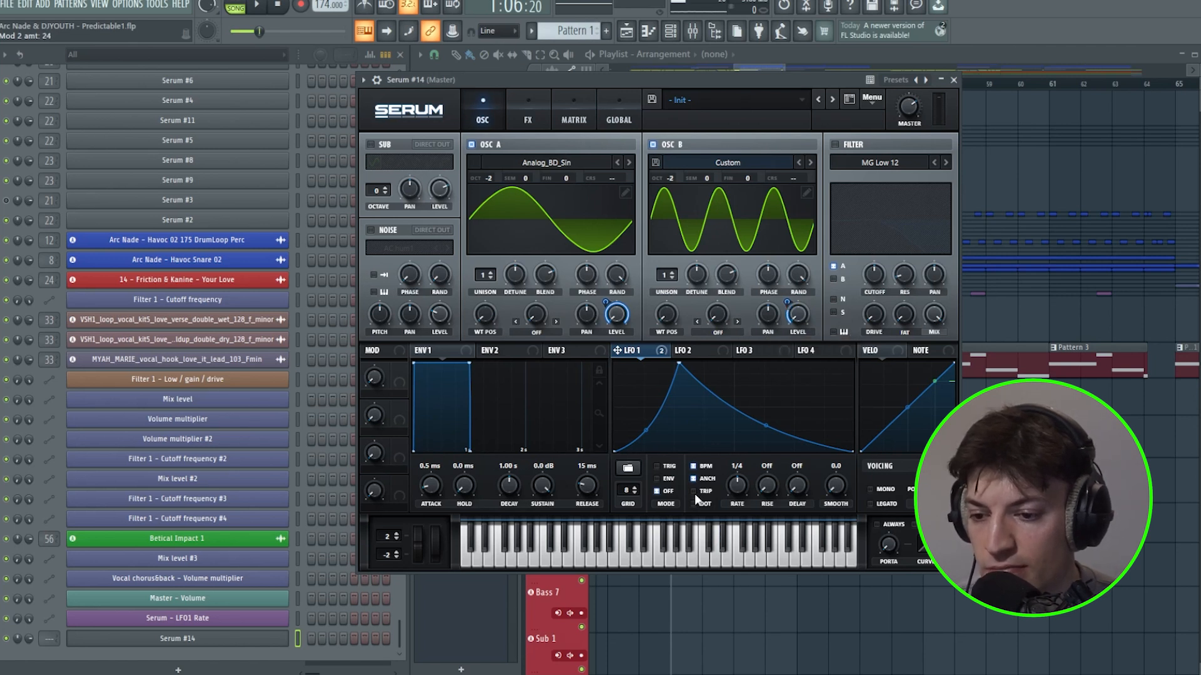
pyautogui.click(600, 561)
pyautogui.press('b')
pyautogui.moveTo(788, 303); pyautogui.dragTo(812, 276)
pyautogui.press('b')
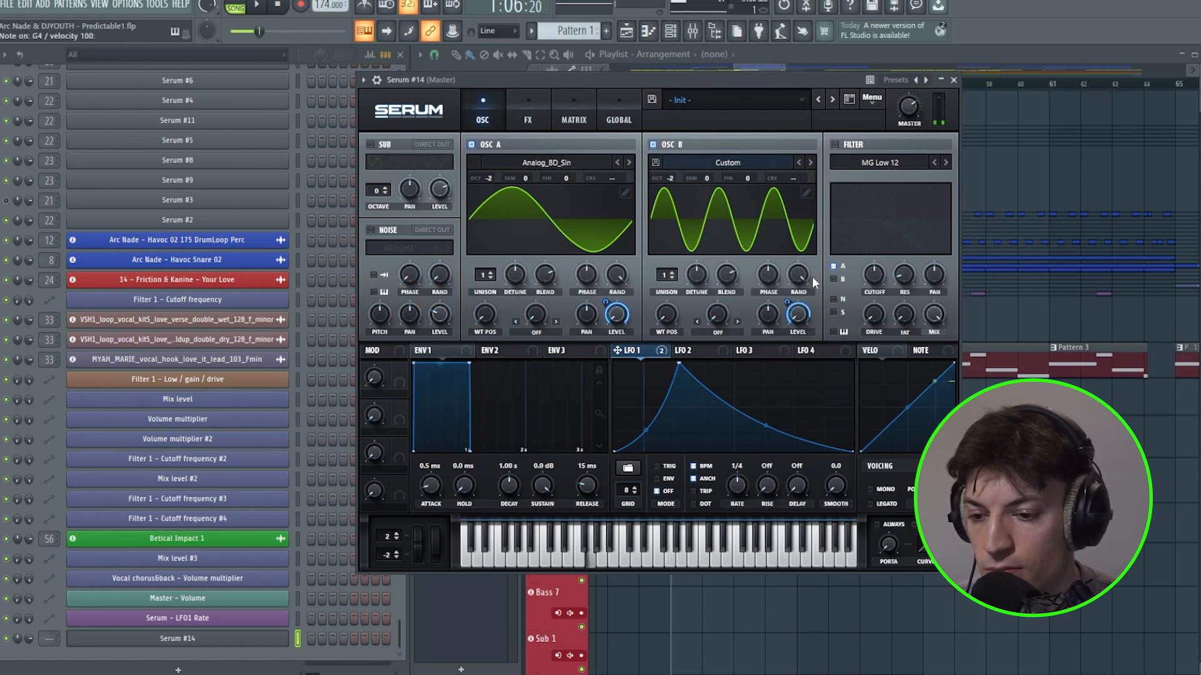
# Set LFO 1's amount on oscillator B's level to 100 and remove the LFO modulation from both oscillator levels
pyautogui.moveTo(786, 316); pyautogui.dragTo(799, 286)
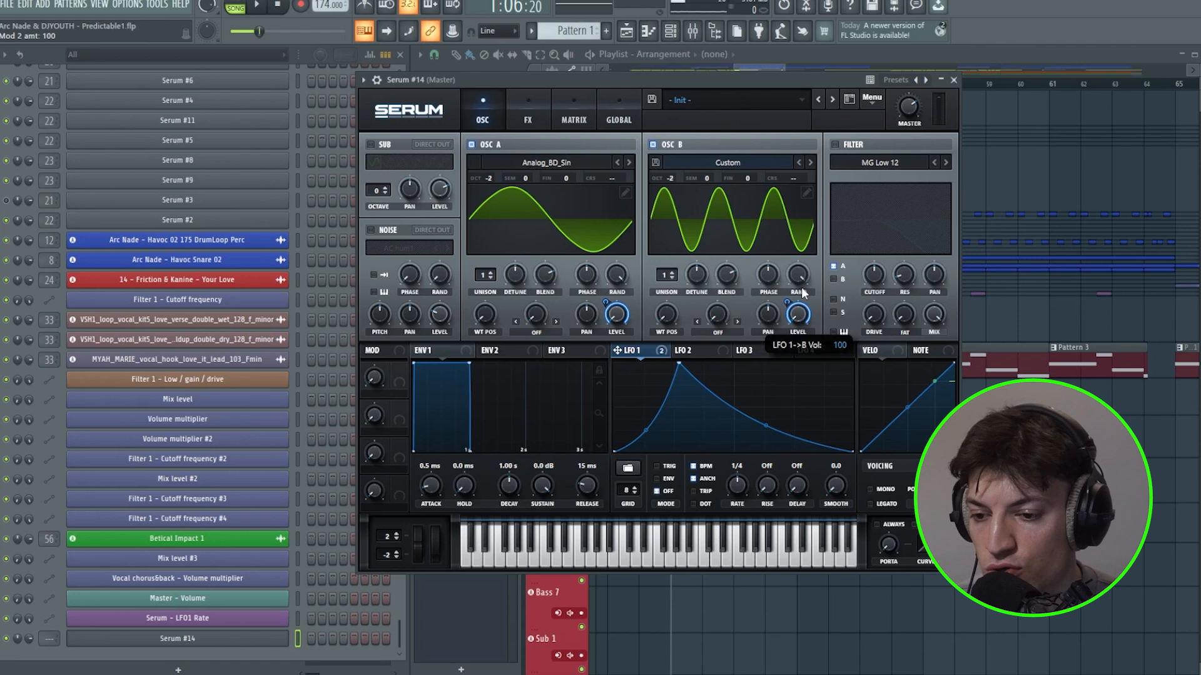
pyautogui.rightClick(616, 315)
pyautogui.click(640, 352)
pyautogui.rightClick(793, 315)
pyautogui.click(823, 351)
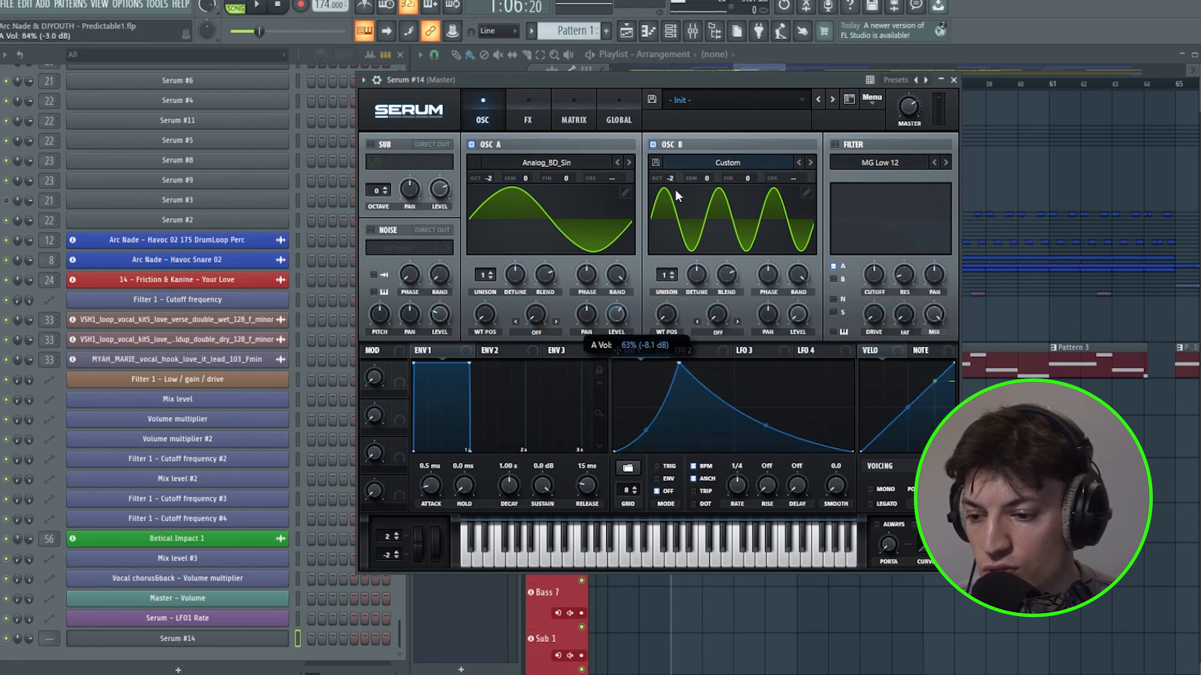
# Rebalance the levels of oscillators A and B while auditioning notes, trying oscillator B at 35%
pyautogui.moveTo(613, 319); pyautogui.dragTo(611, 344)
pyautogui.moveTo(798, 325); pyautogui.dragTo(822, 305)
pyautogui.press('b')
pyautogui.press('j')
pyautogui.moveTo(799, 326); pyautogui.dragTo(849, 182)
pyautogui.press('b')
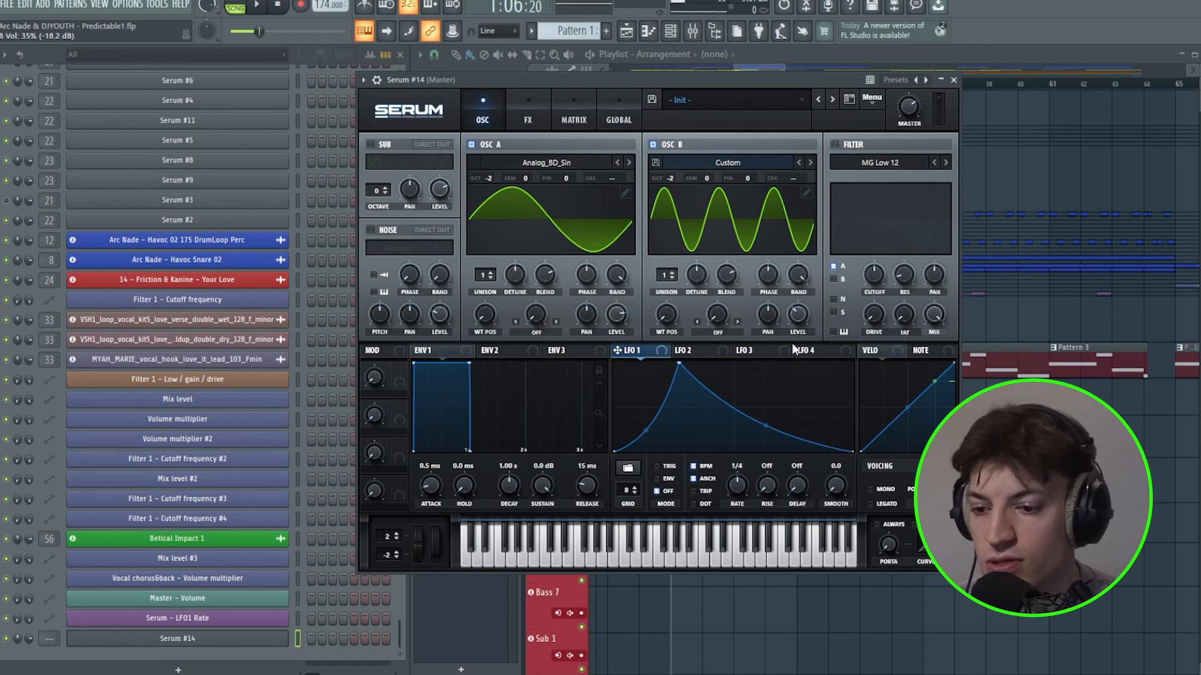
pyautogui.moveTo(794, 316); pyautogui.dragTo(818, 347)
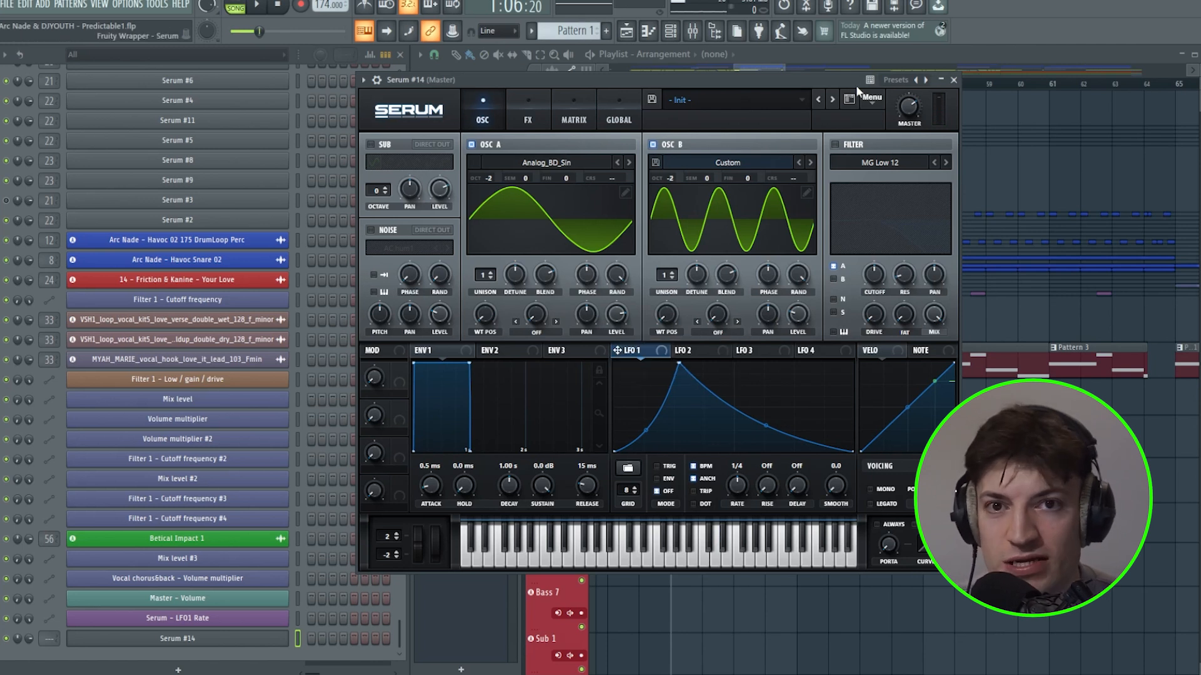
# Play the arrangement from just before bar 49 and look over the mixer levels, channels and bass tracks
pyautogui.click(644, 83)
pyautogui.scroll(-2, 768, 309)
pyautogui.scroll(2, 651, 298)
pyautogui.press('space')
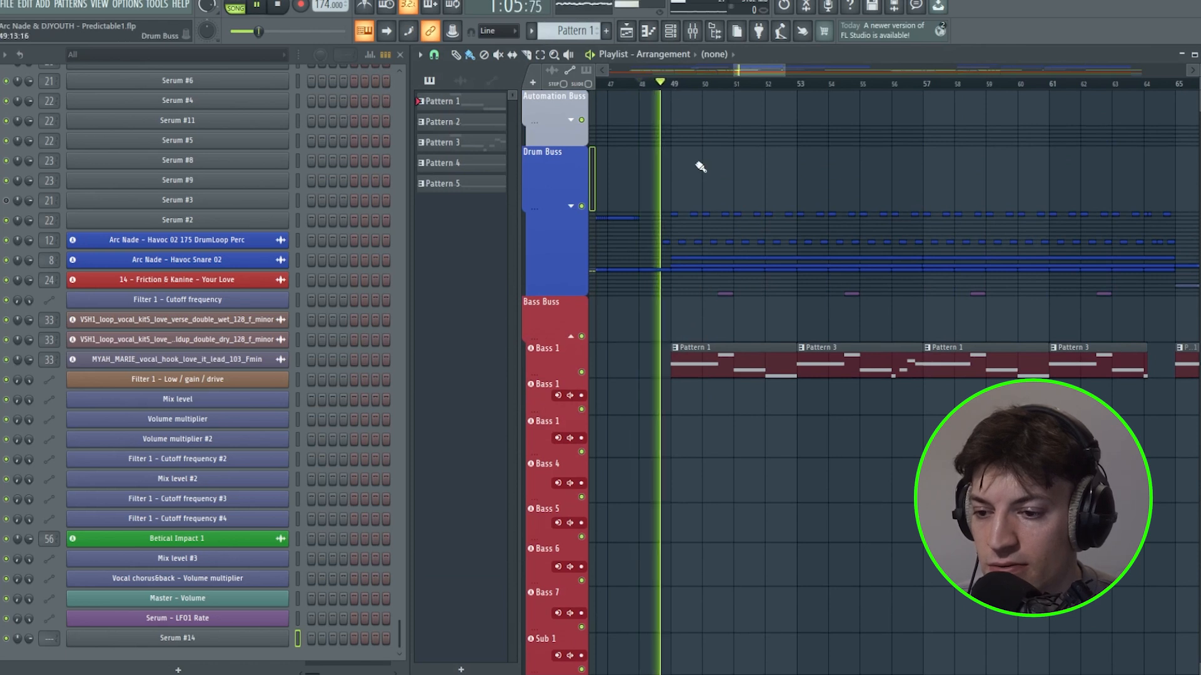
pyautogui.press('F9')
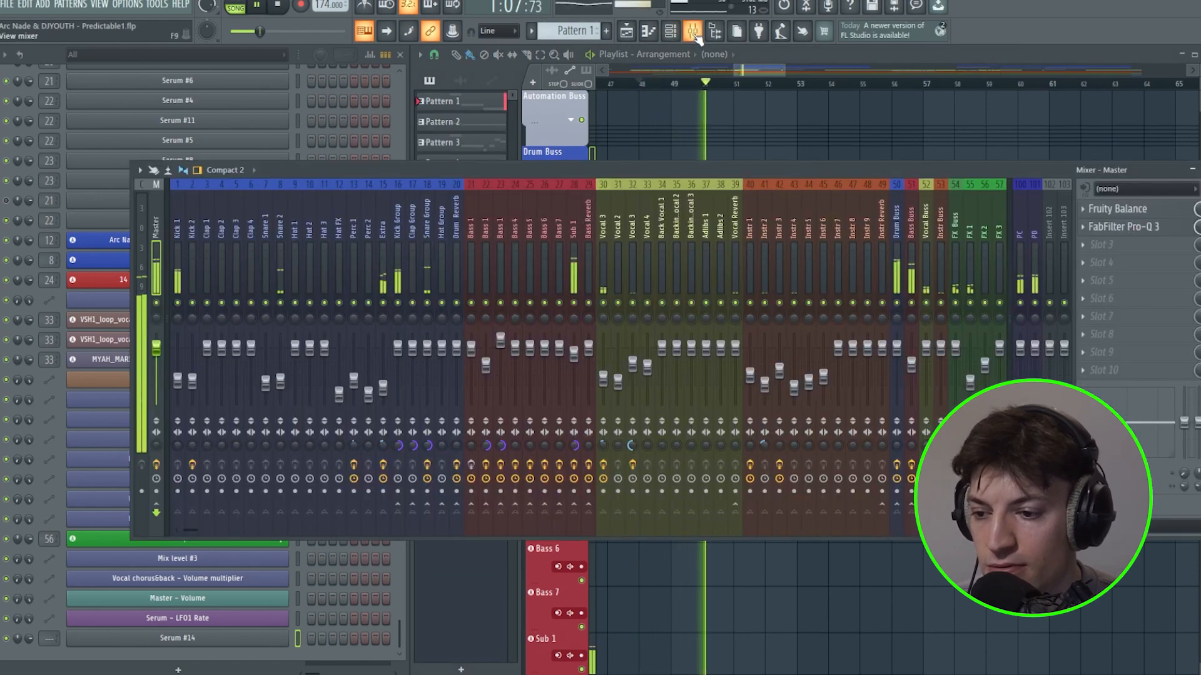
pyautogui.press('F9')
pyautogui.scroll(5, 329, 422)
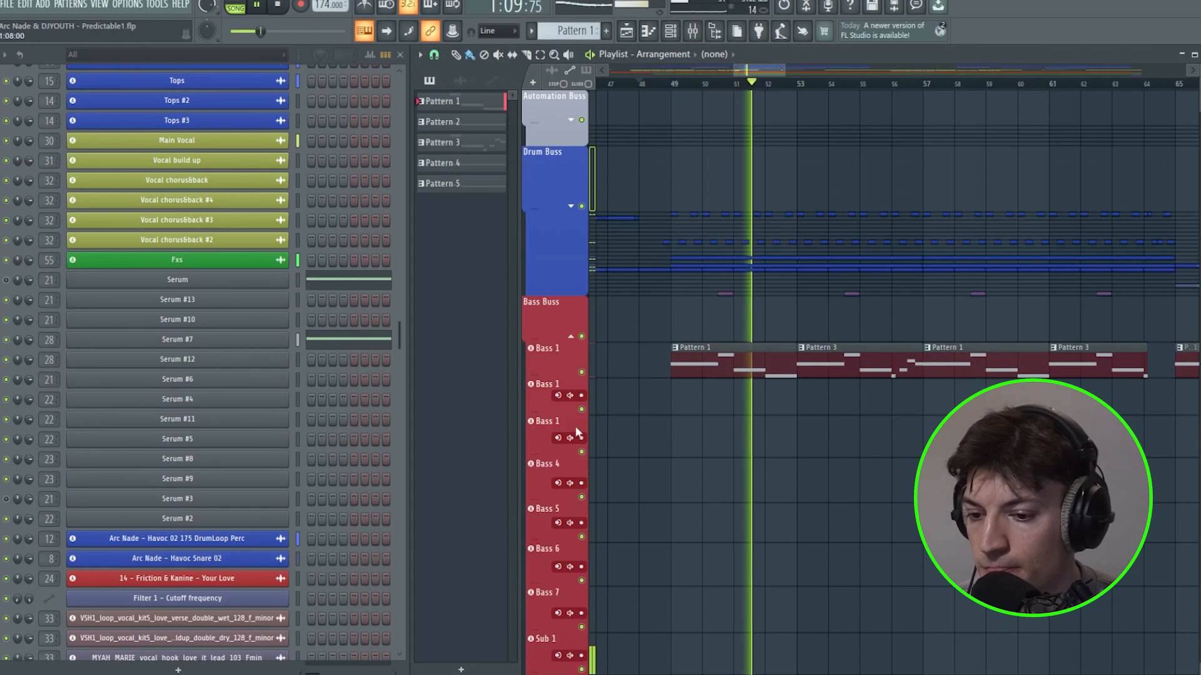
pyautogui.scroll(-5, 732, 291)
pyautogui.press('space')
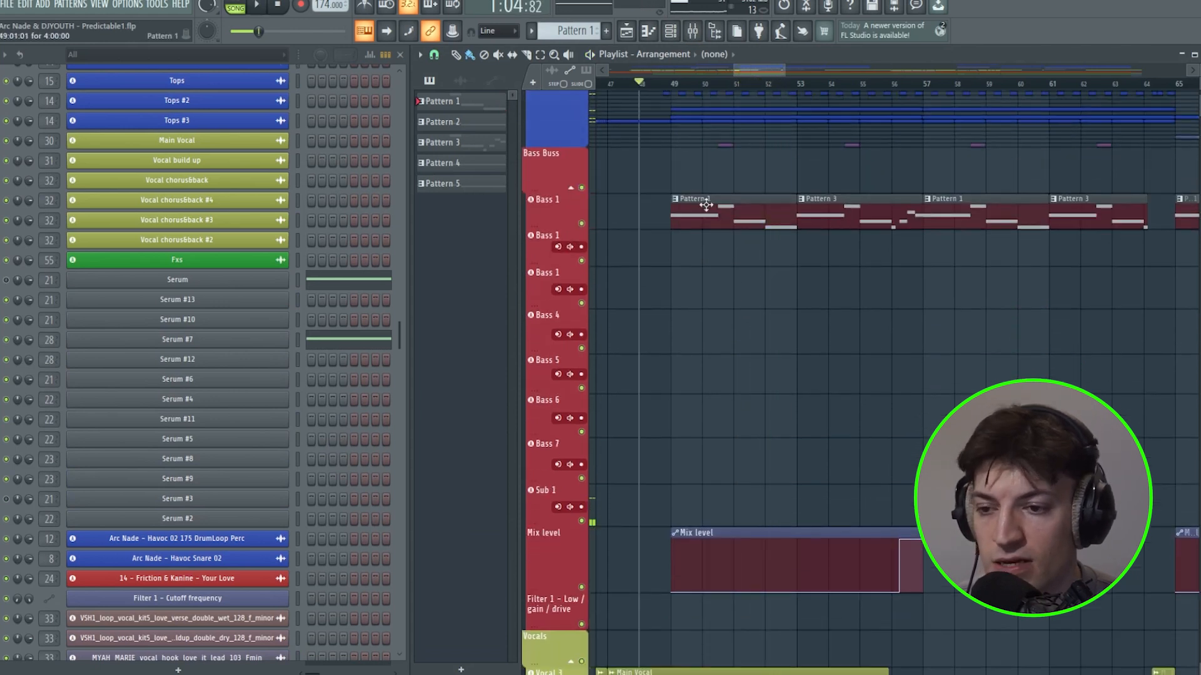
# Open FabFilter Pro-Q 3 on the Sub 1 mixer track and examine its high-cut filter band
pyautogui.click(694, 31)
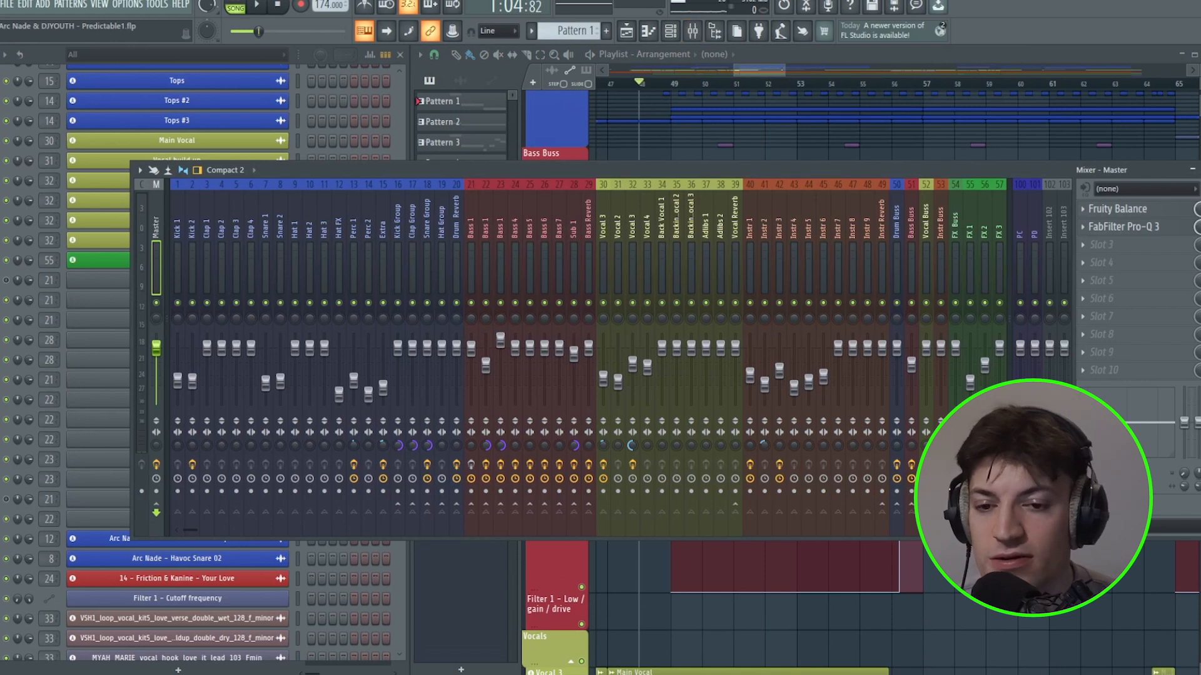
pyautogui.press('F9')
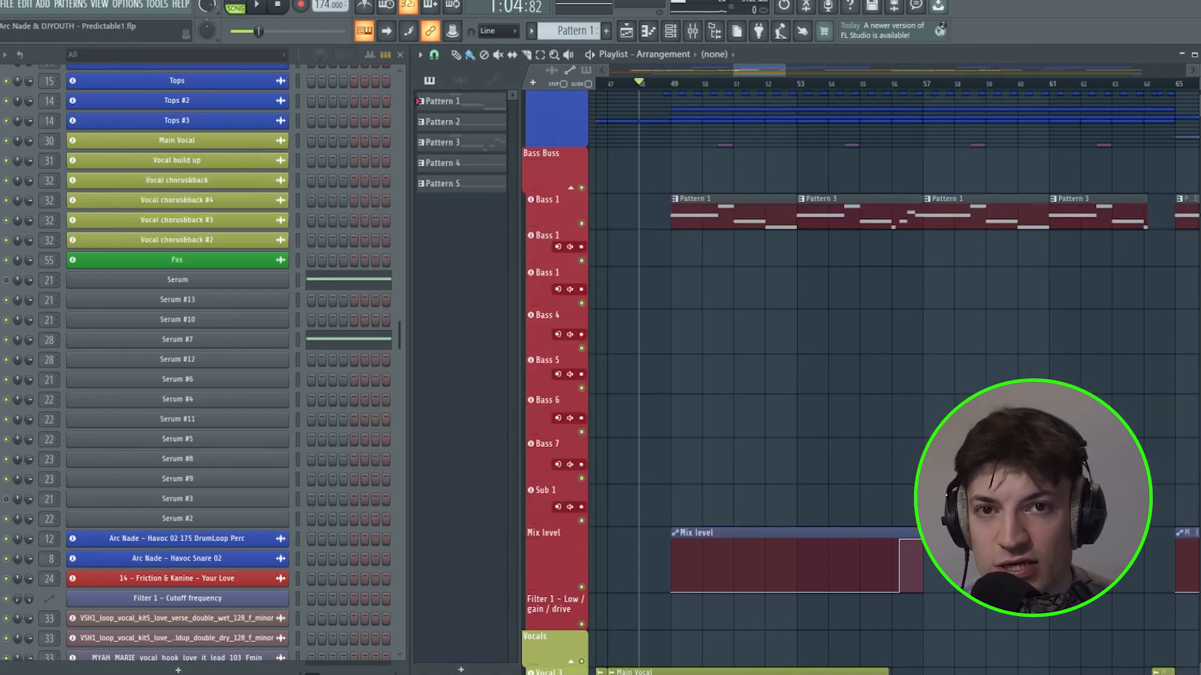
pyautogui.click(693, 31)
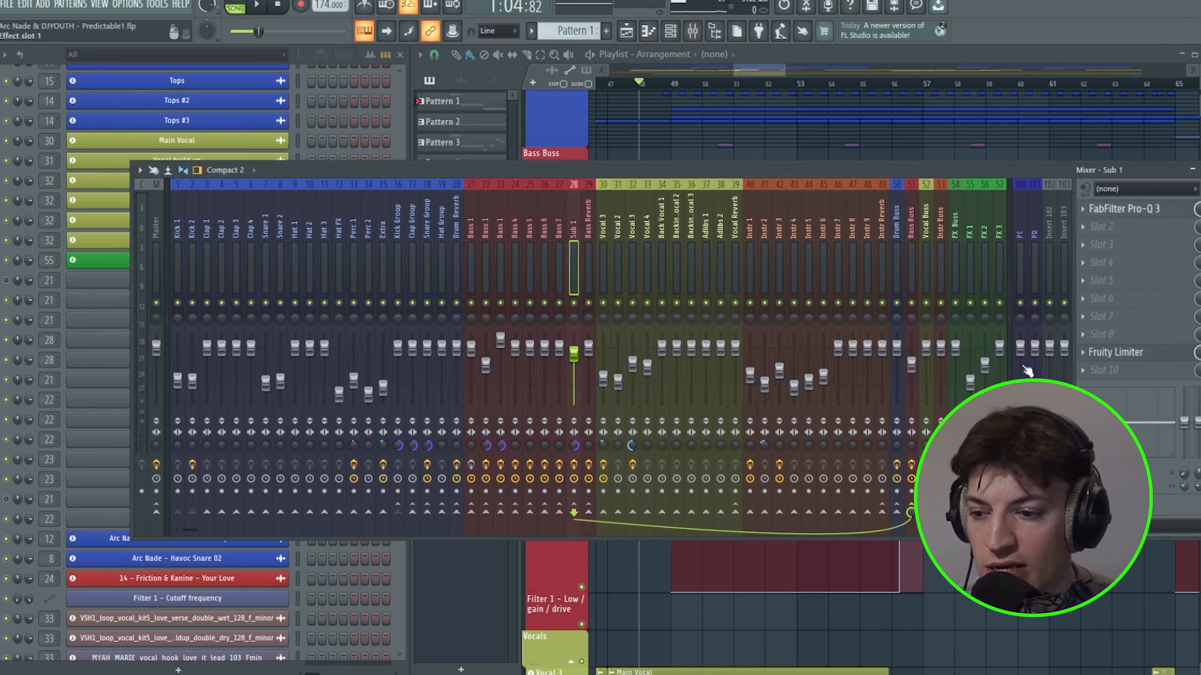
pyautogui.click(1096, 211)
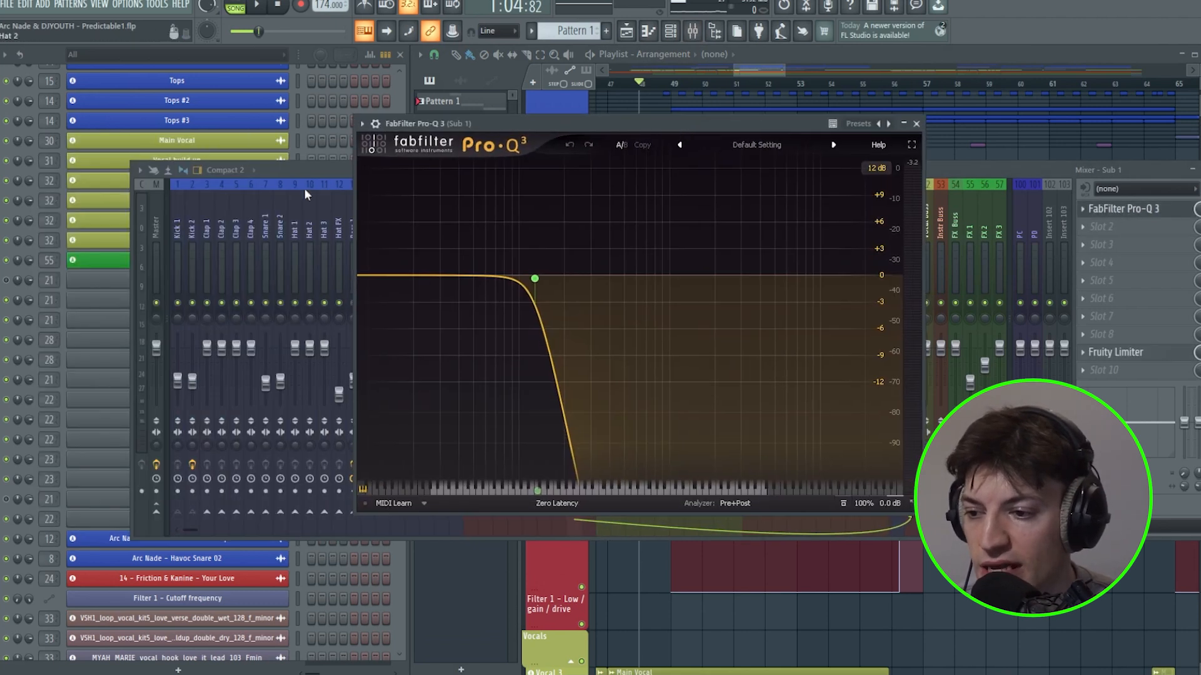
pyautogui.click(536, 279)
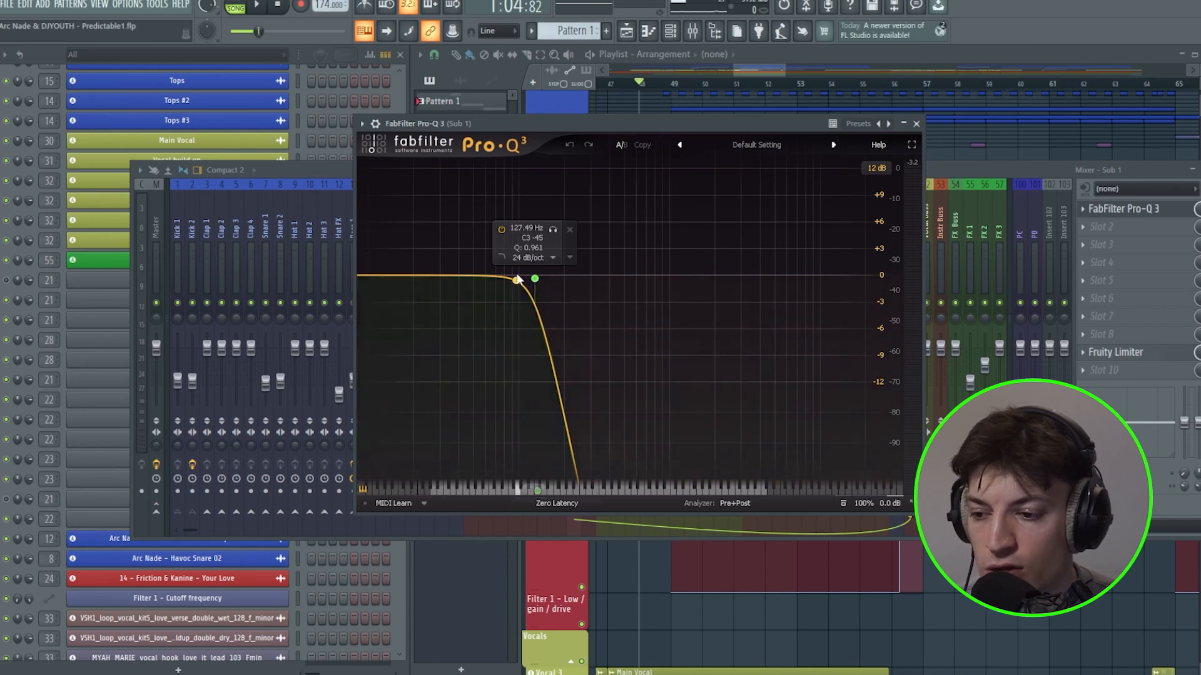